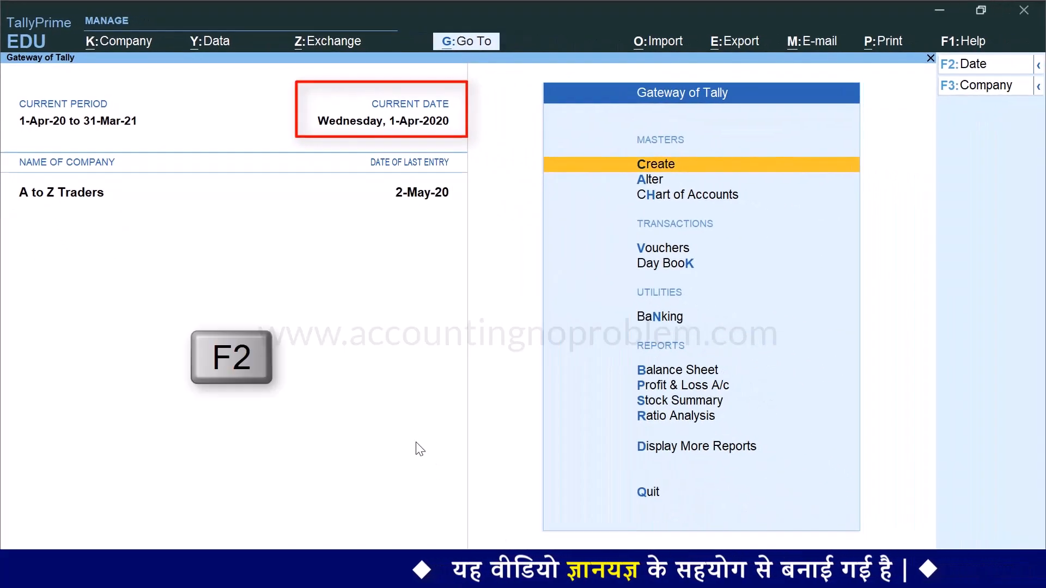
Change the company's current date to 2/6, i.e. Tuesday, 2-Jun-2020
key(F2)
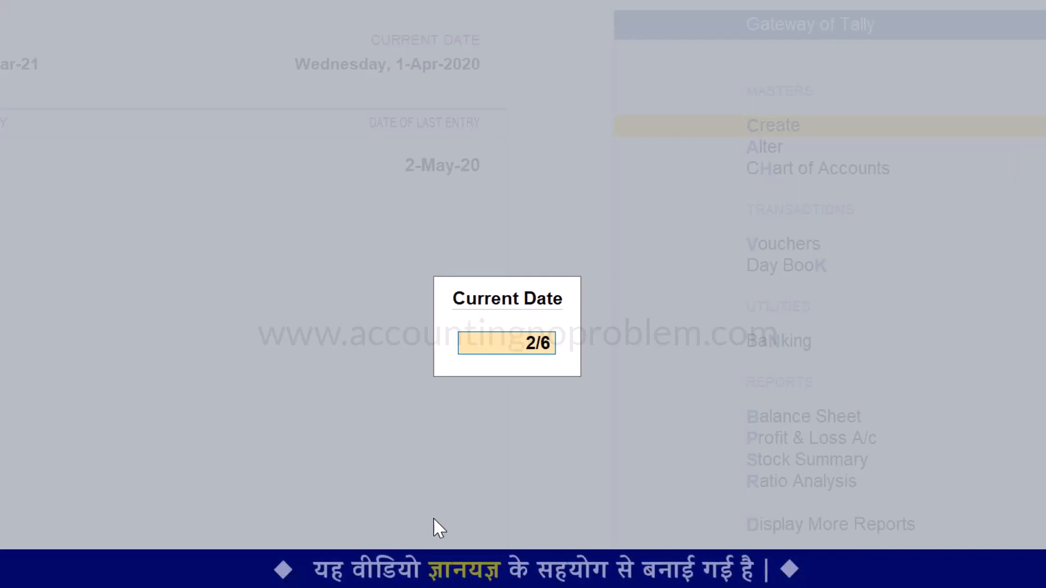
key(Return)
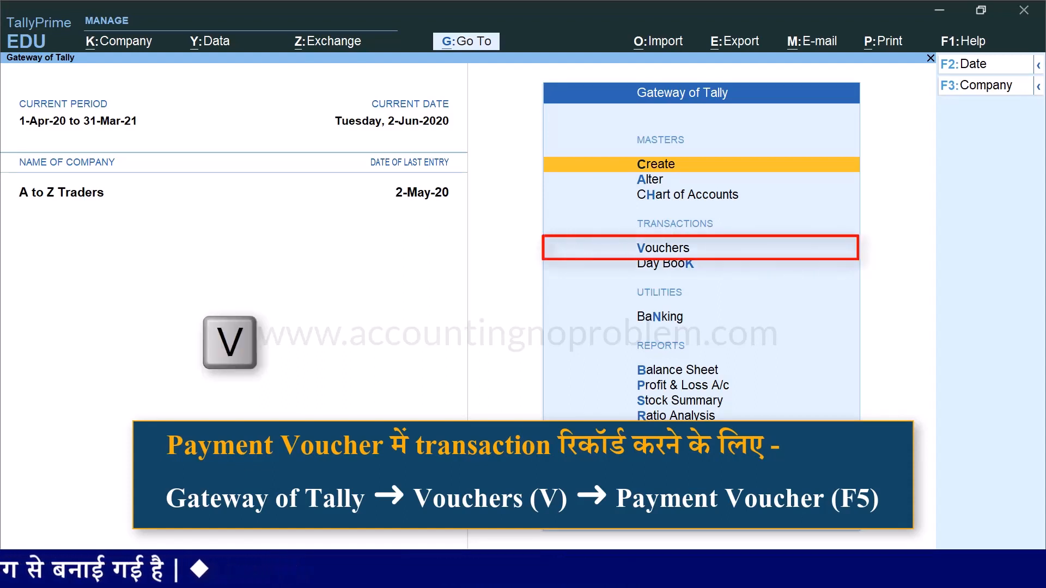
Open voucher entry and switch to a Payment voucher, No. 1 dated 2-Jun-20
key(v)
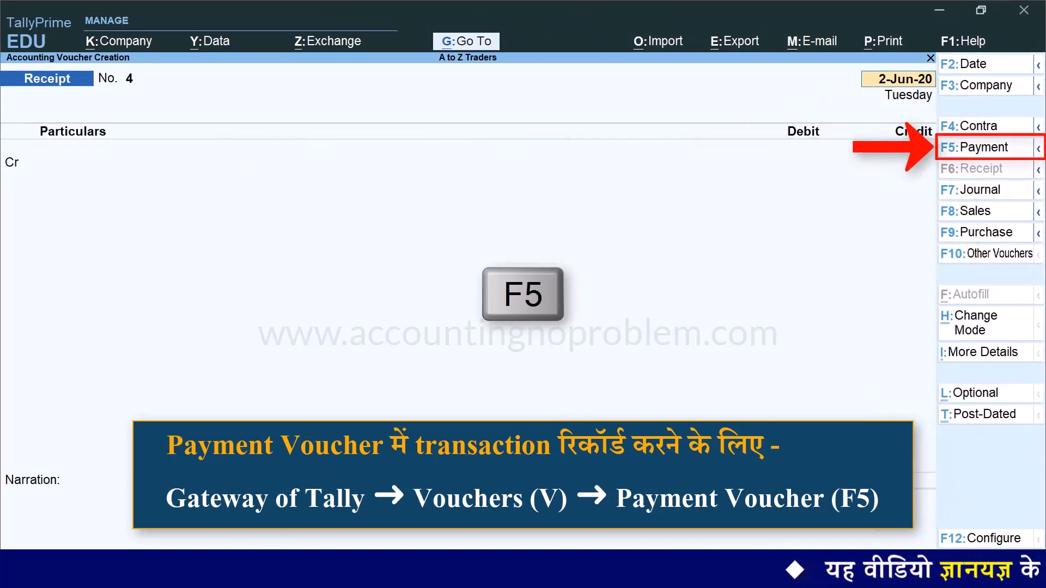
key(F5)
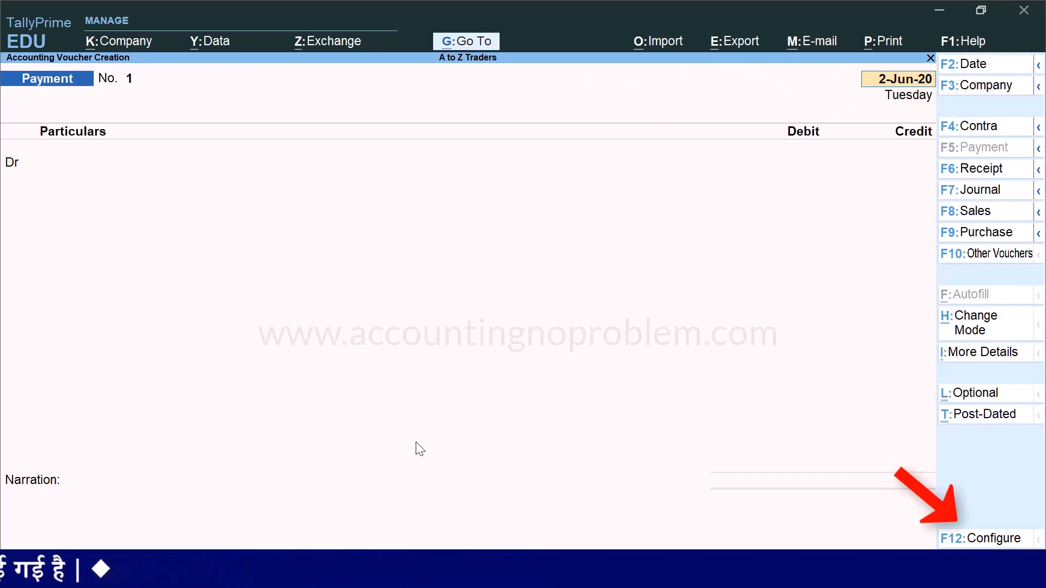
Set 'Skip the Date field during voucher creation' to Yes in voucher configuration and accept
key(F12)
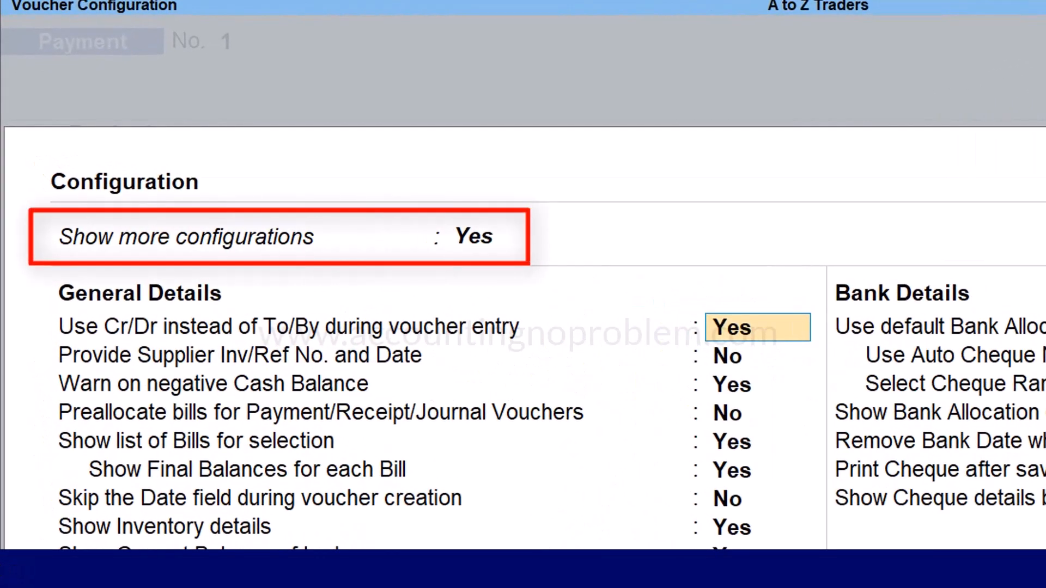
key(BackSpace)
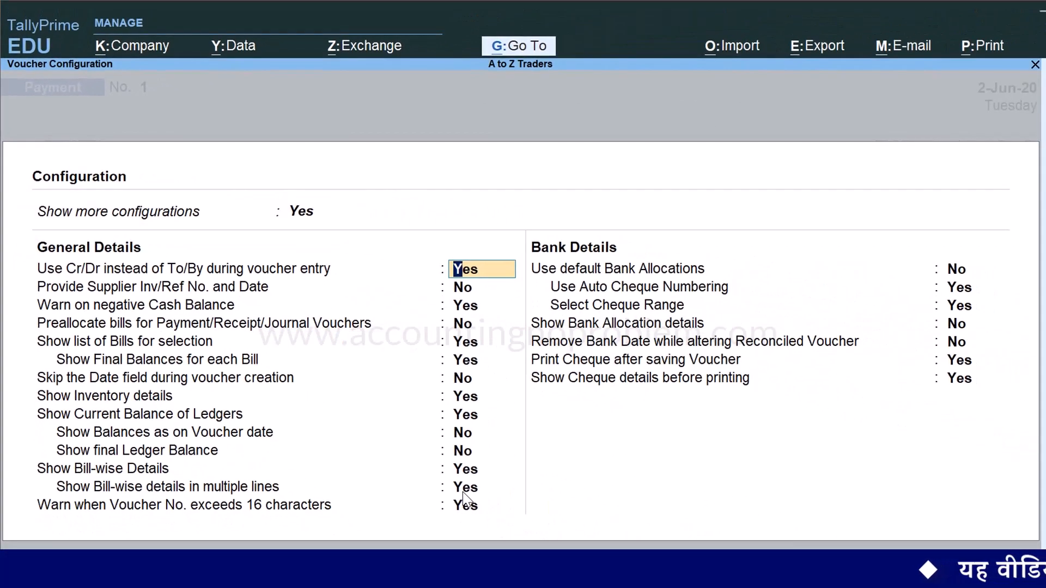
key(Down)
key(Down)
key(Down)
key(Down)
key(Down)
key(Down)
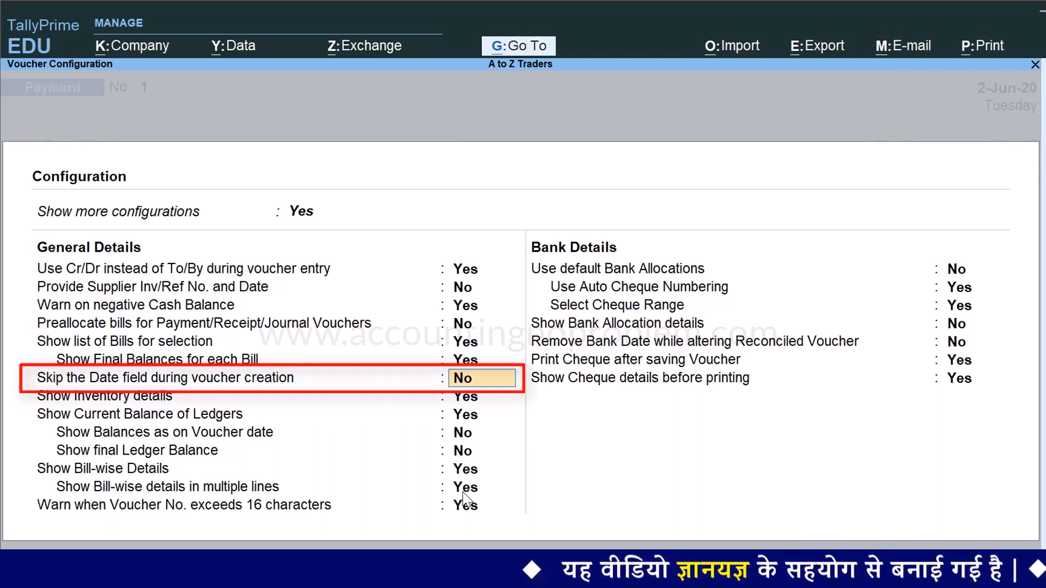
text(y)
key(Return)
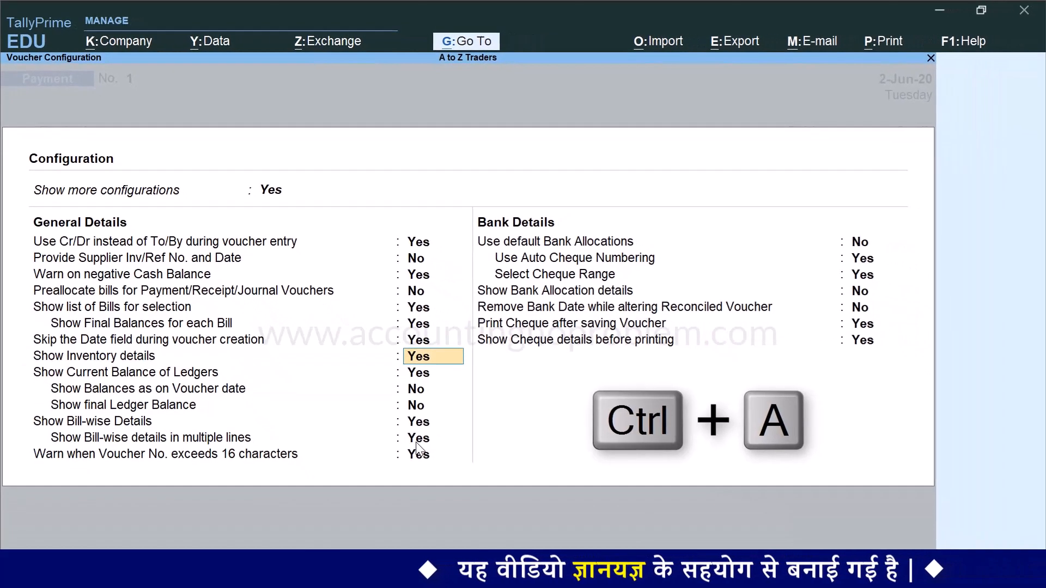
key(ctrl+a)
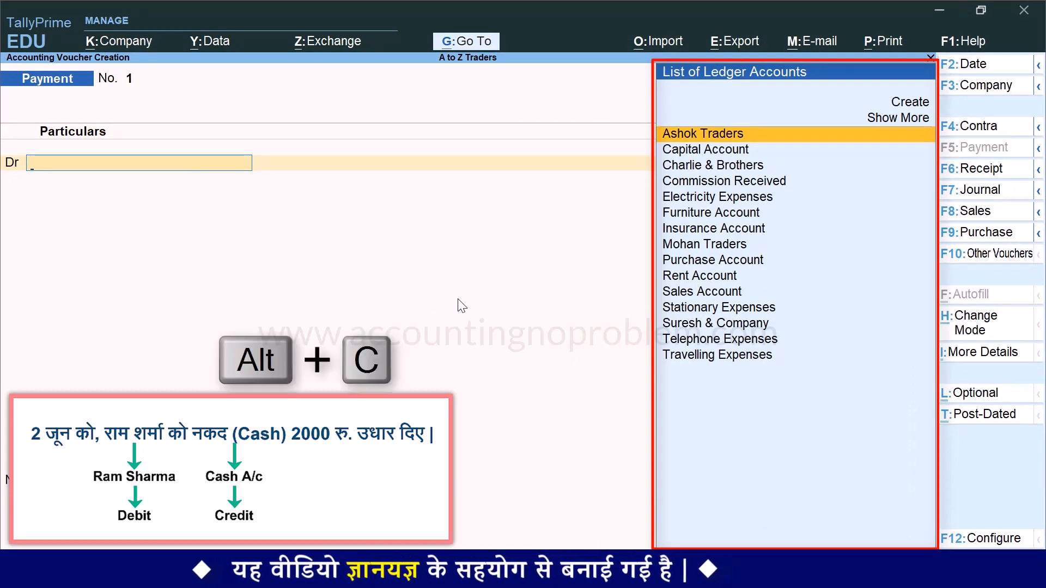
Create the borrower's ledger under Loans & Advances (Asset) as the voucher's debit account
key(alt+c)
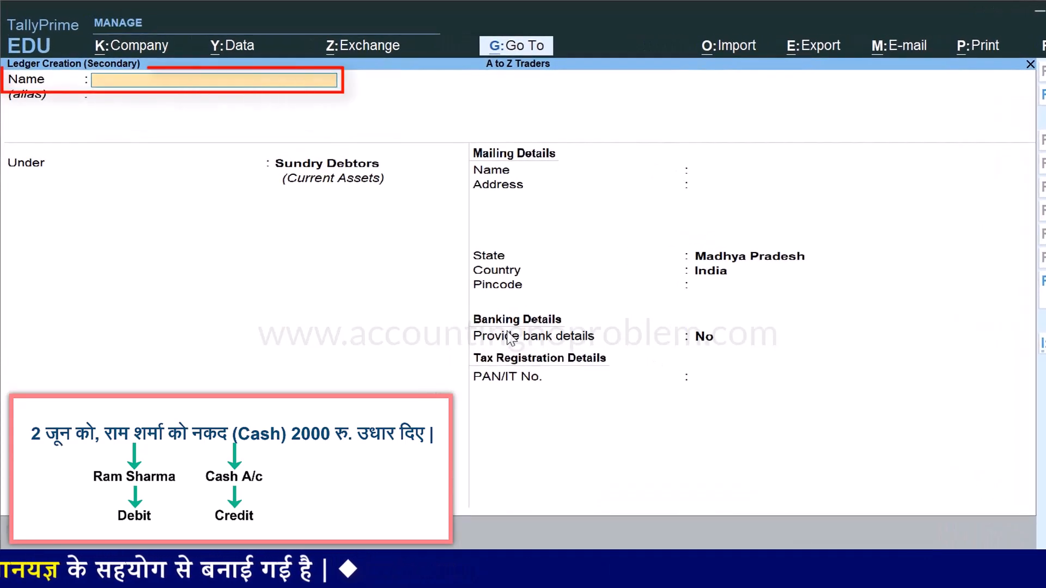
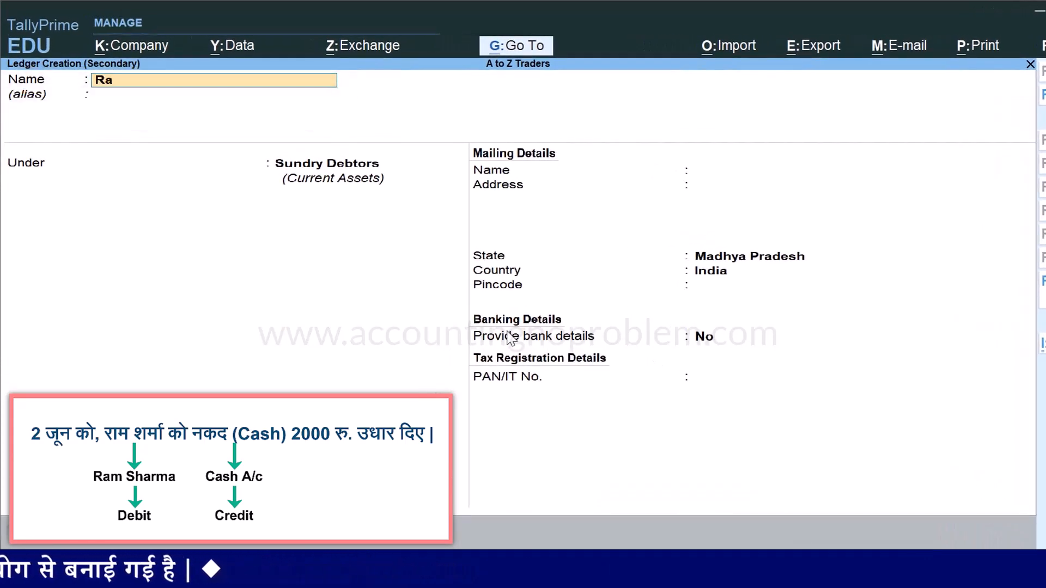
key(Return)
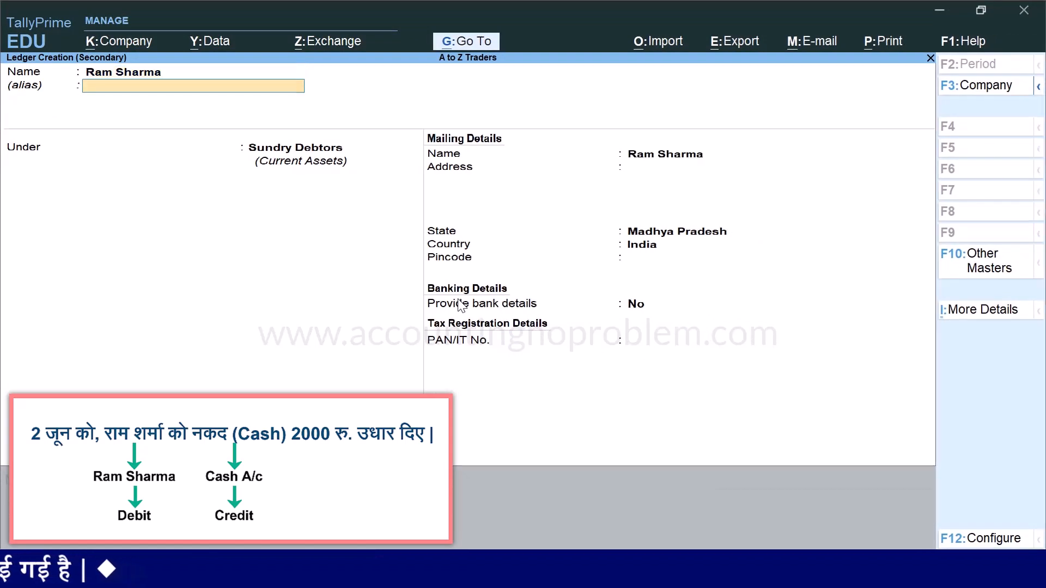
key(Return)
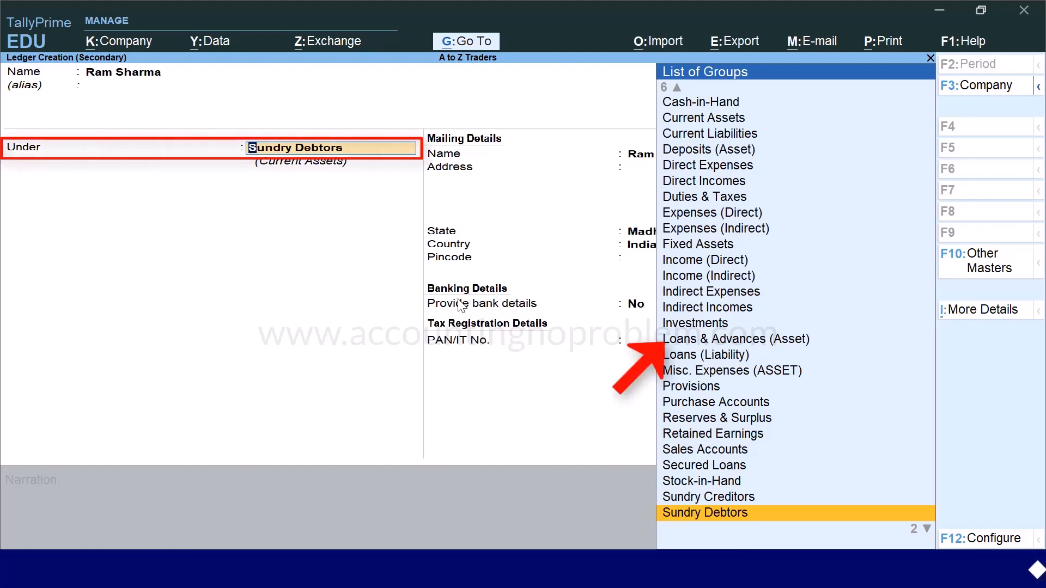
text(Lo)
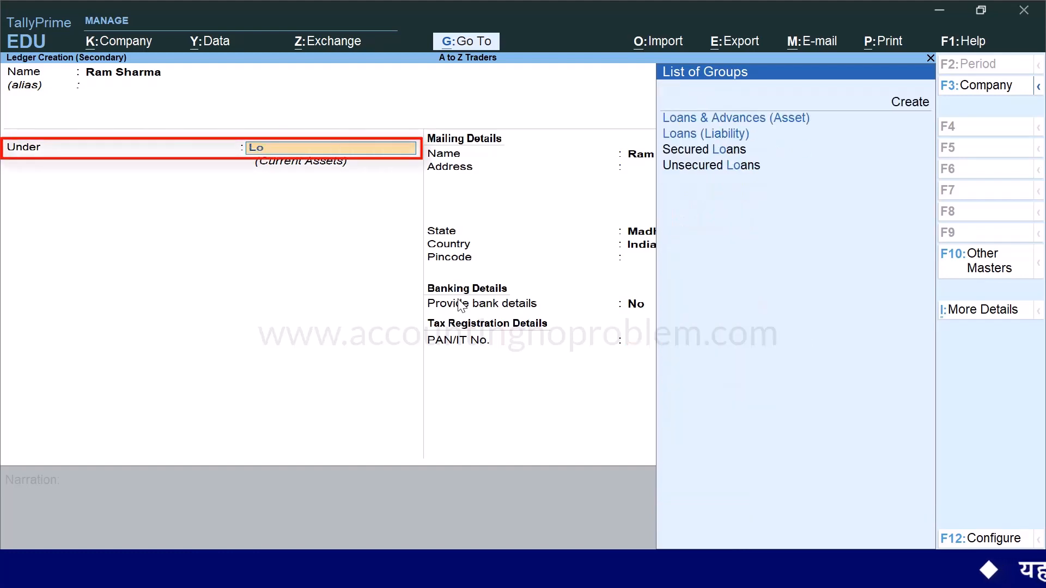
key(Return)
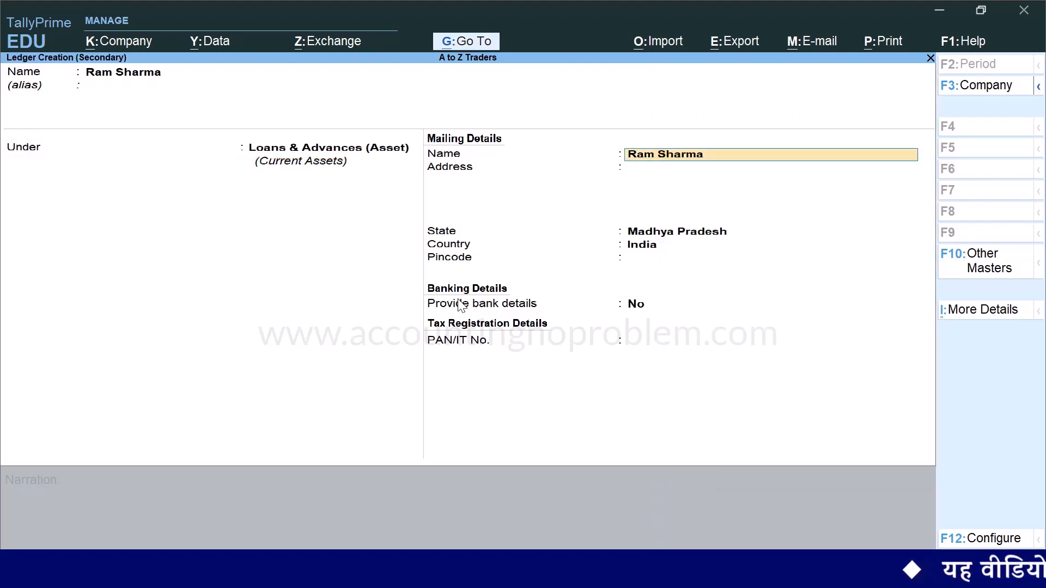
key(ctrl)
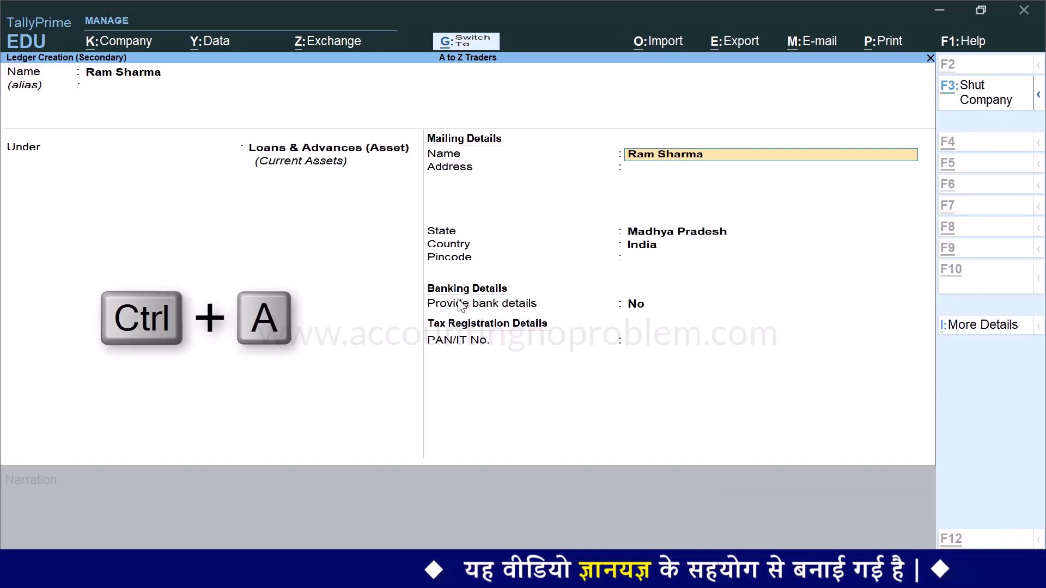
key(ctrl+a)
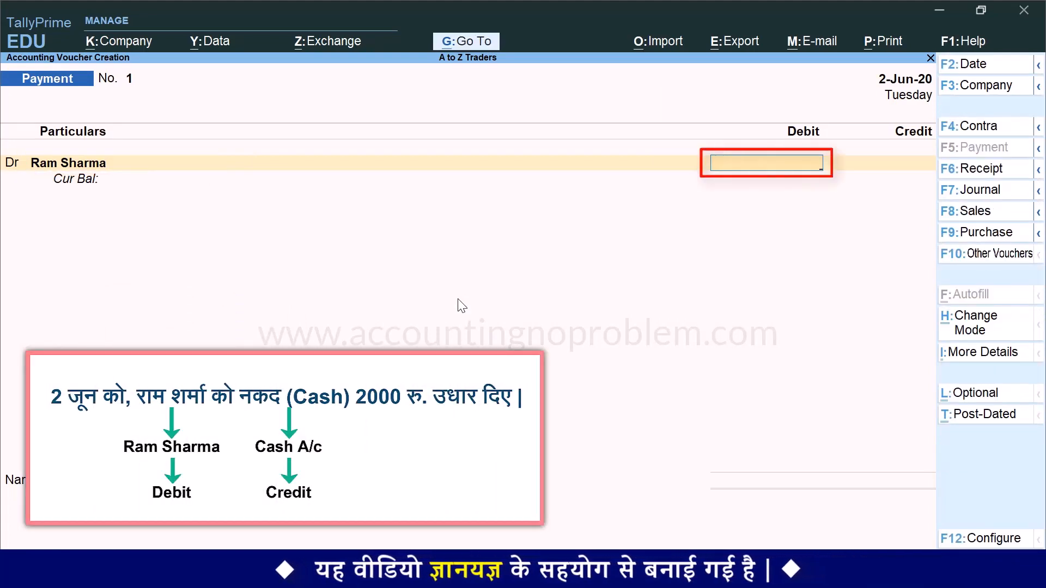
Enter a 2000 debit for the borrower and select Cash as the 2,000.00 credit ledger
text(2000)
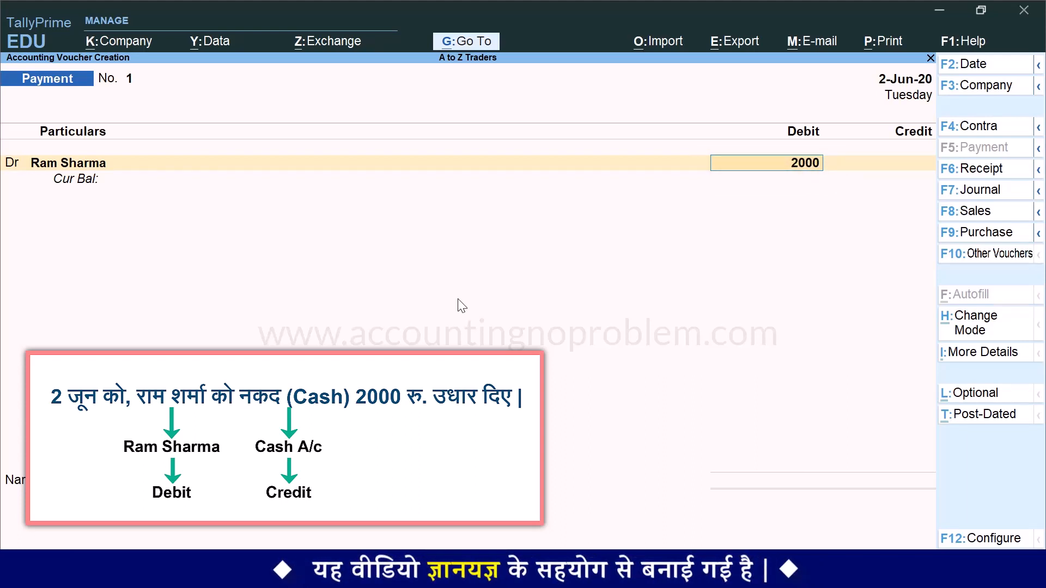
key(Return)
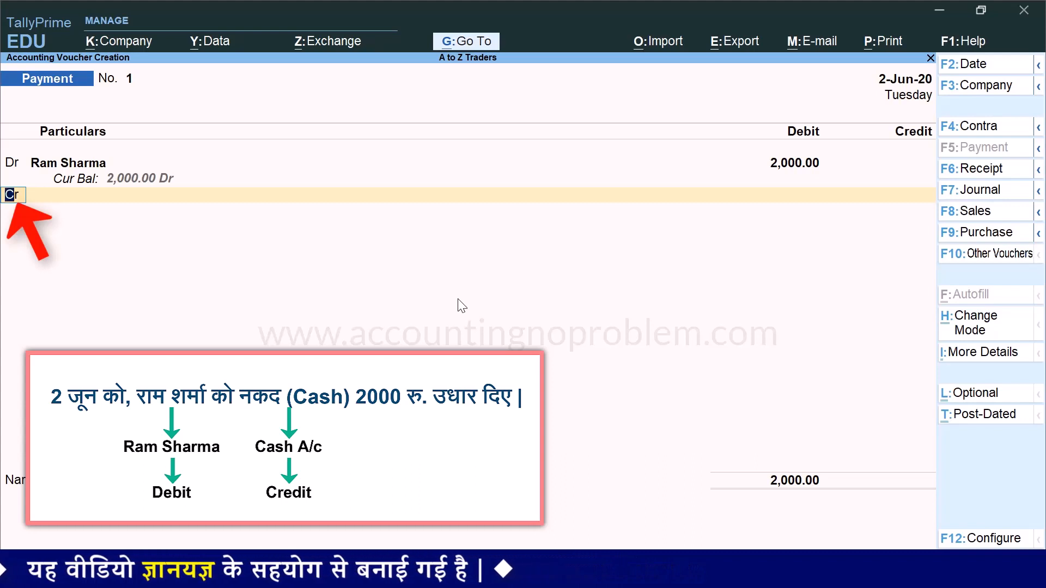
key(Return)
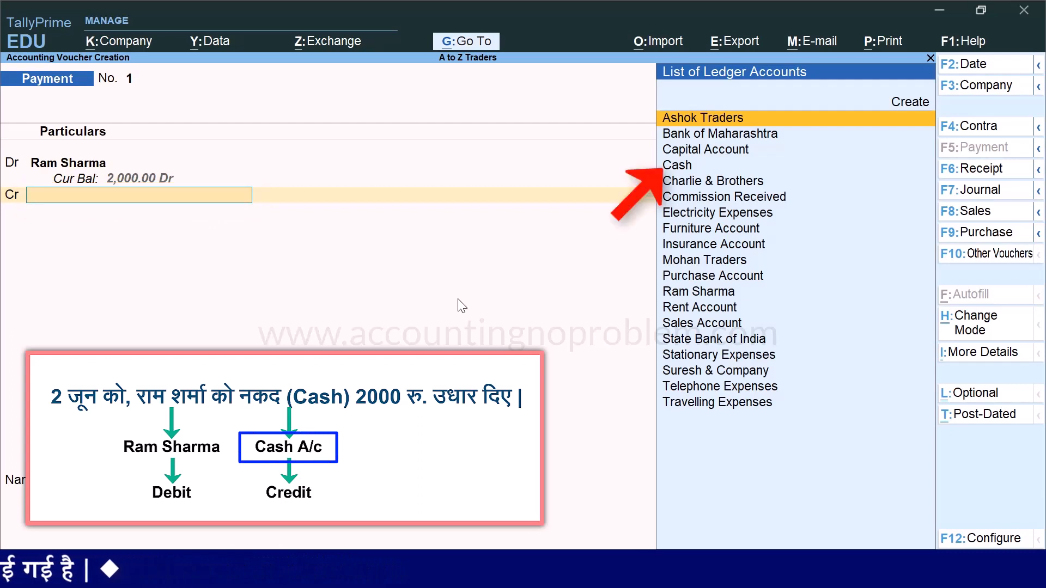
text(c)
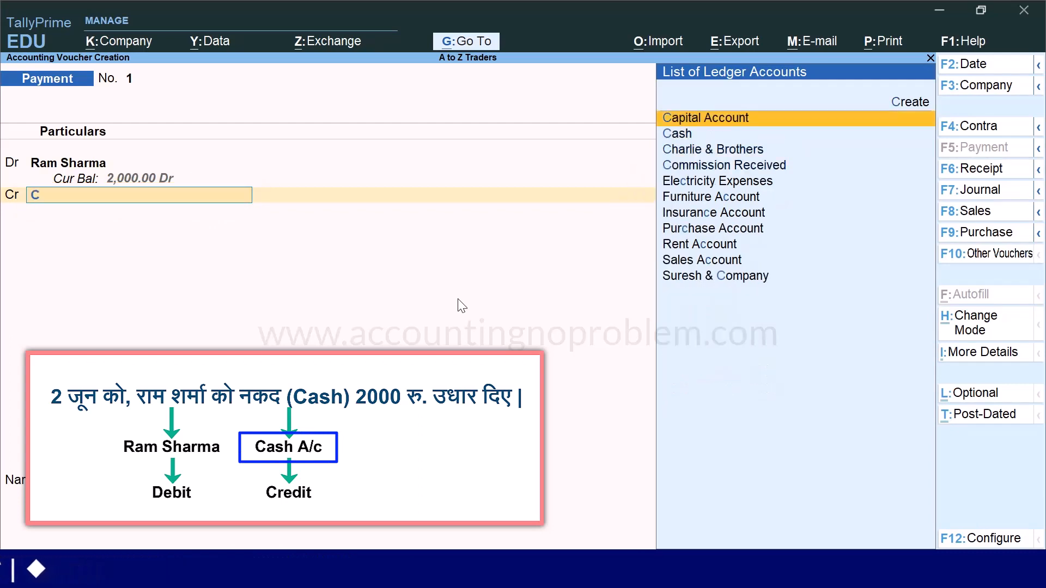
key(Down)
key(Return)
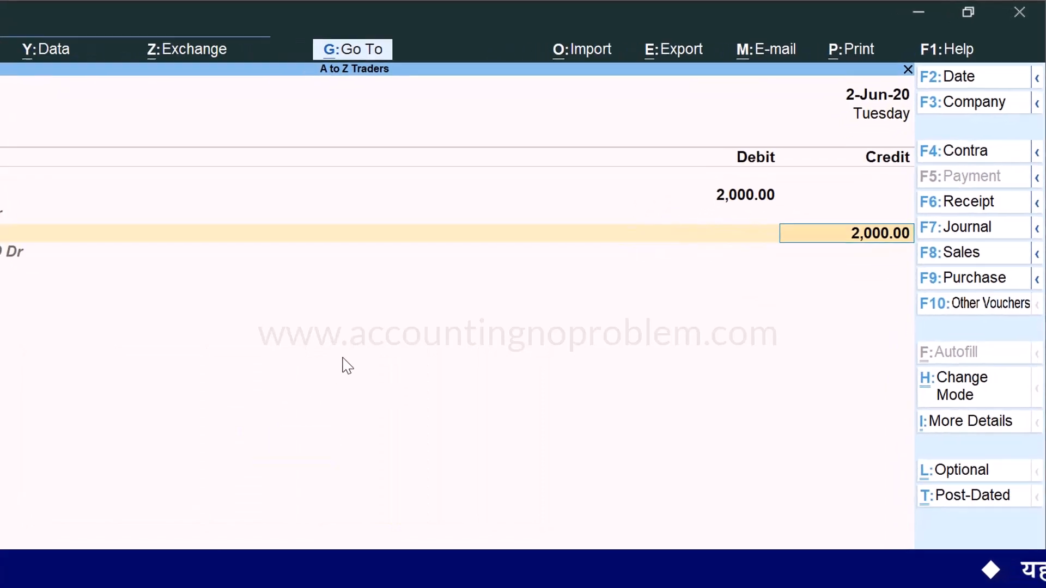
Add a narration recording the Rs.2000 loan given to the borrower and save voucher No. 1
key(Return)
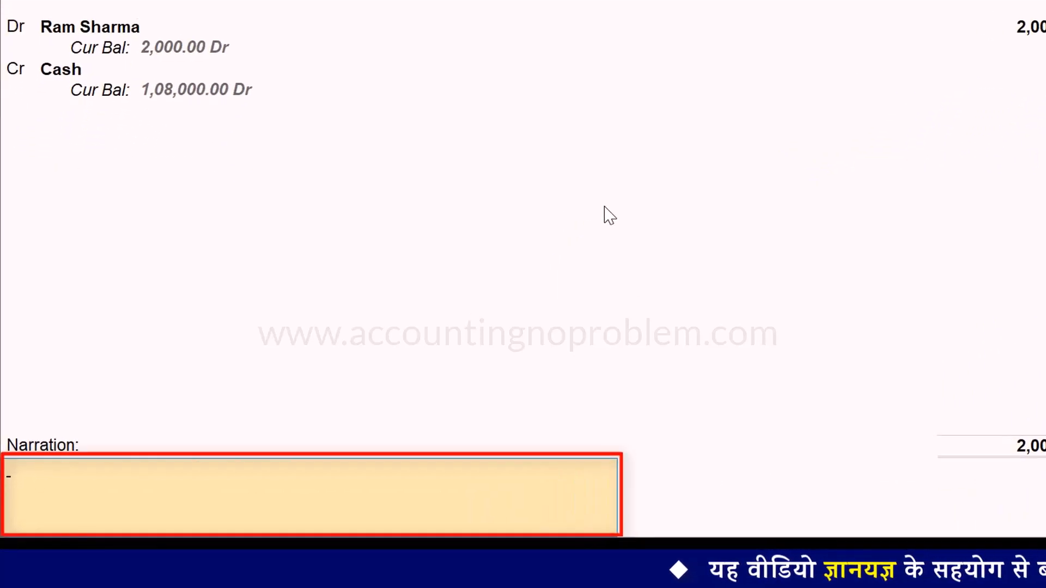
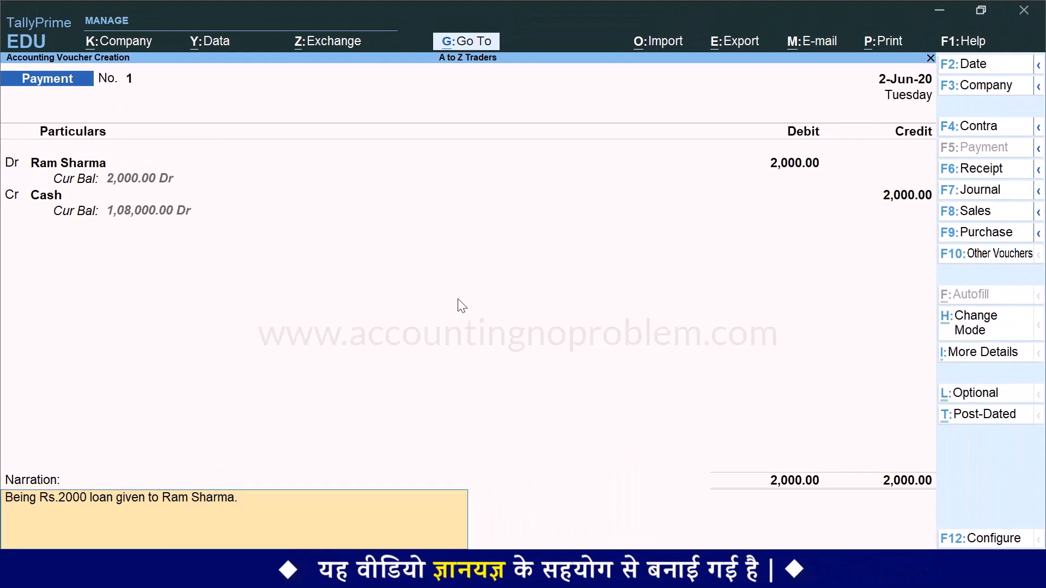
key(Return)
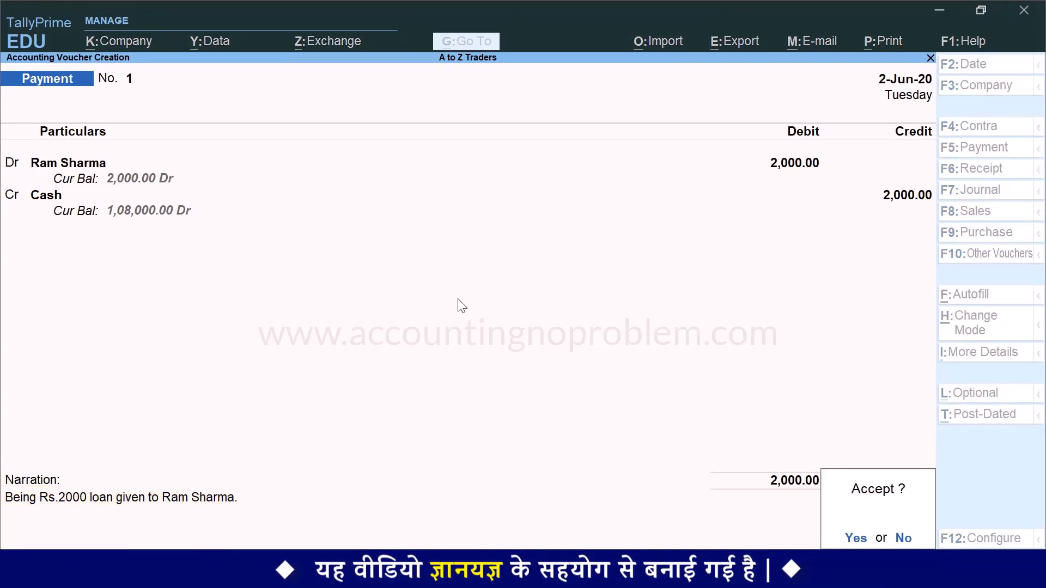
key(Return)
key(Escape)
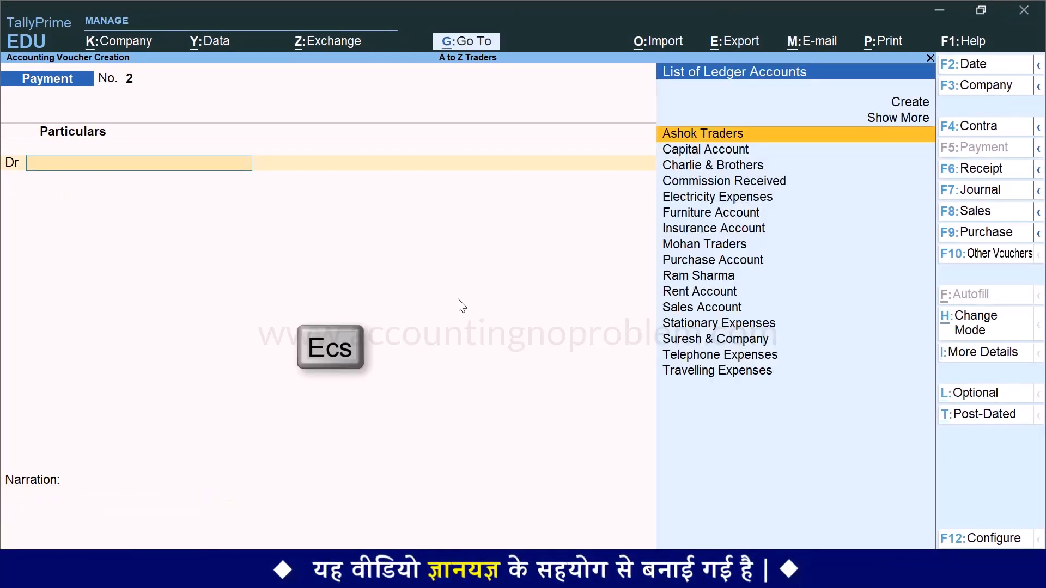
Quit the blank Payment voucher and return to Gateway of Tally
key(Escape)
key(Return)
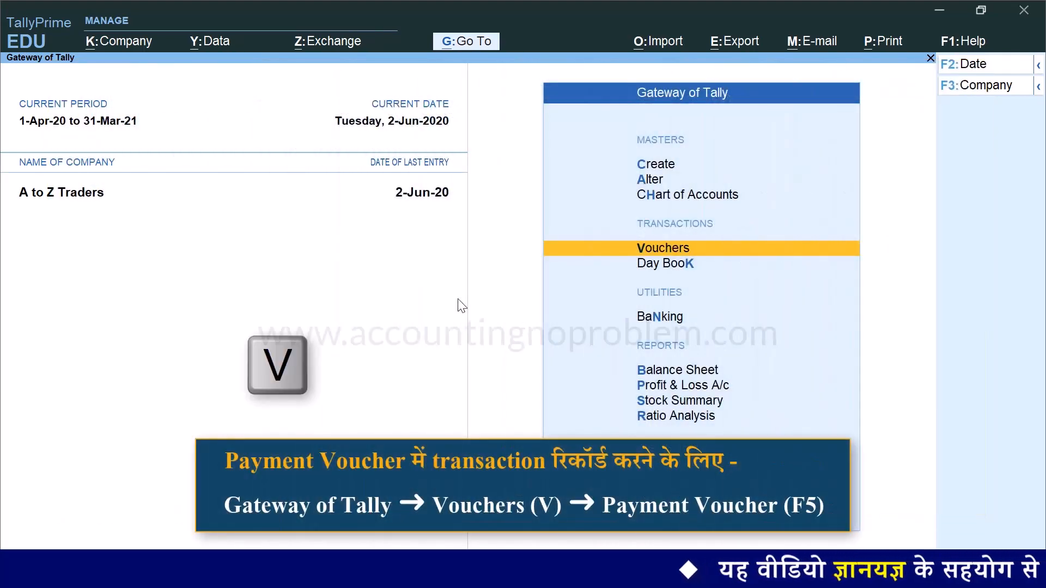
Open a new Payment voucher No. 2 and bring up its F12 configuration
key(v)
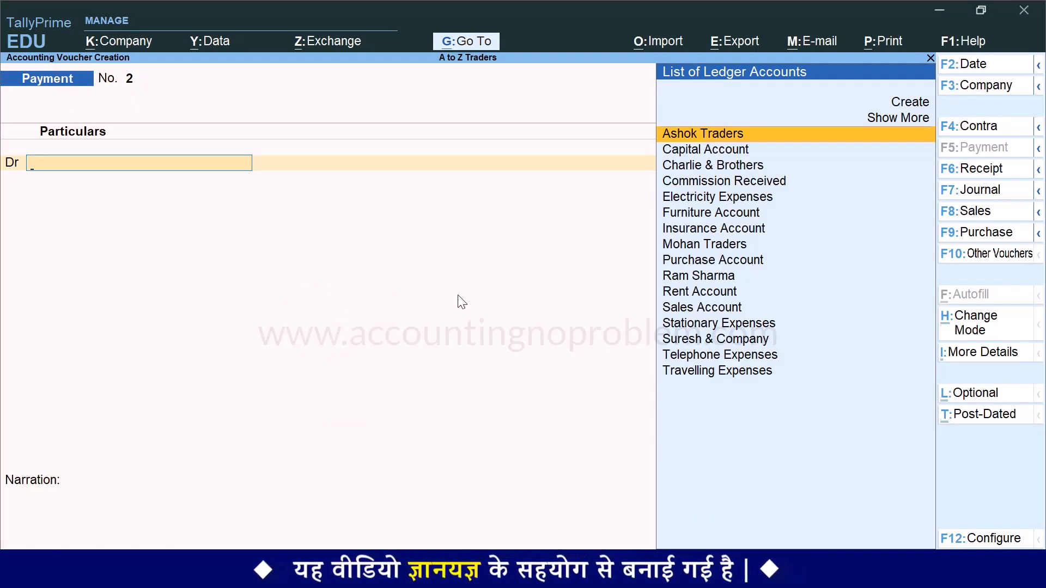
key(F12)
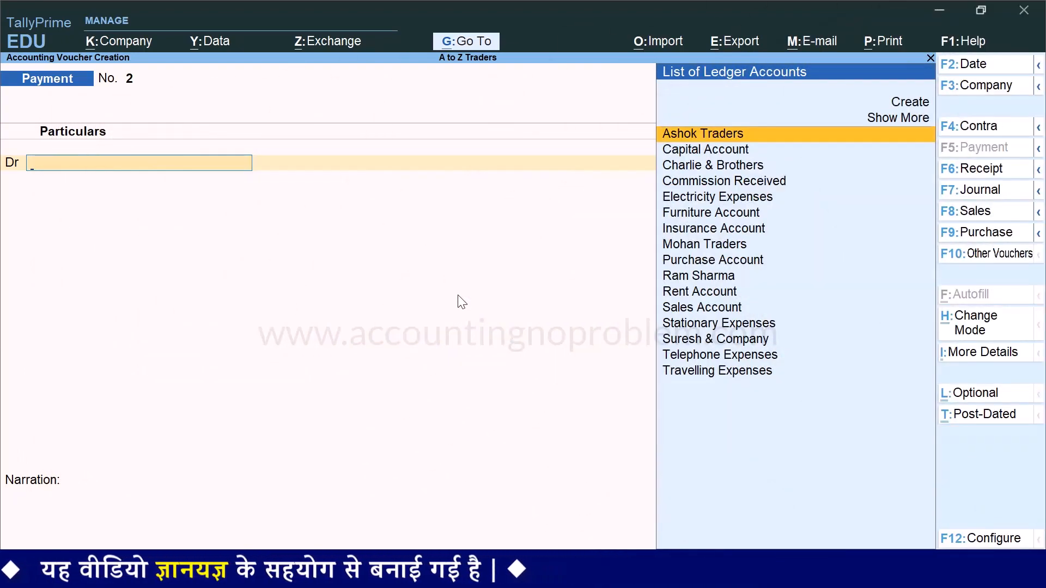
Change the voucher date to 31.7, i.e. 31-Jul-2020
key(F2)
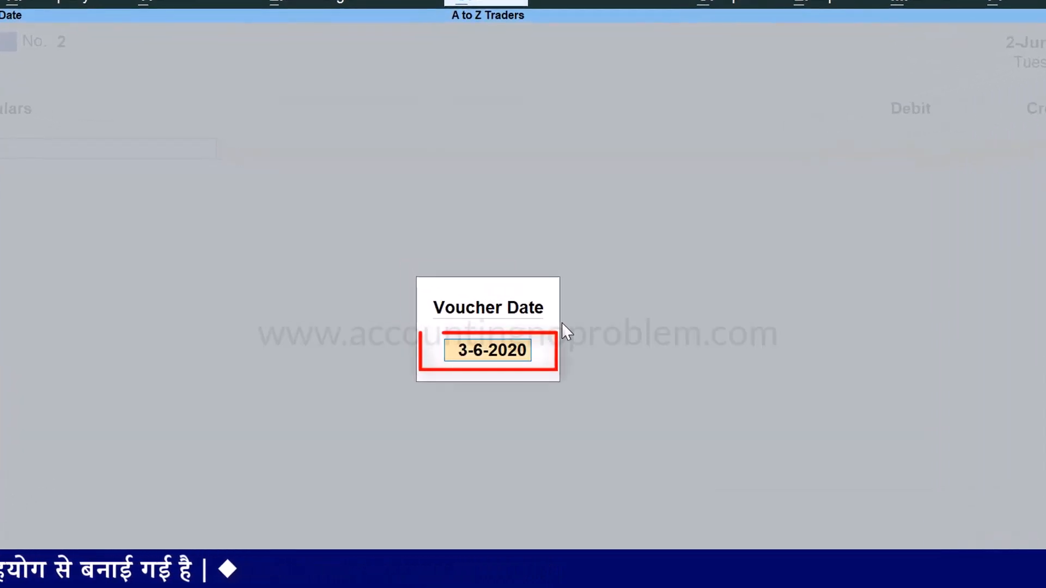
text(31.7)
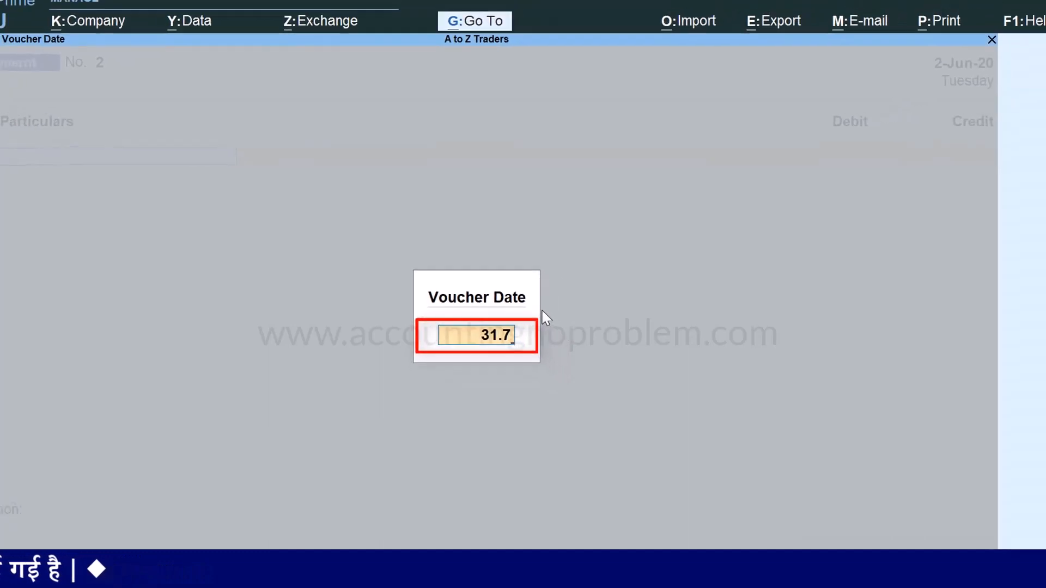
key(Return)
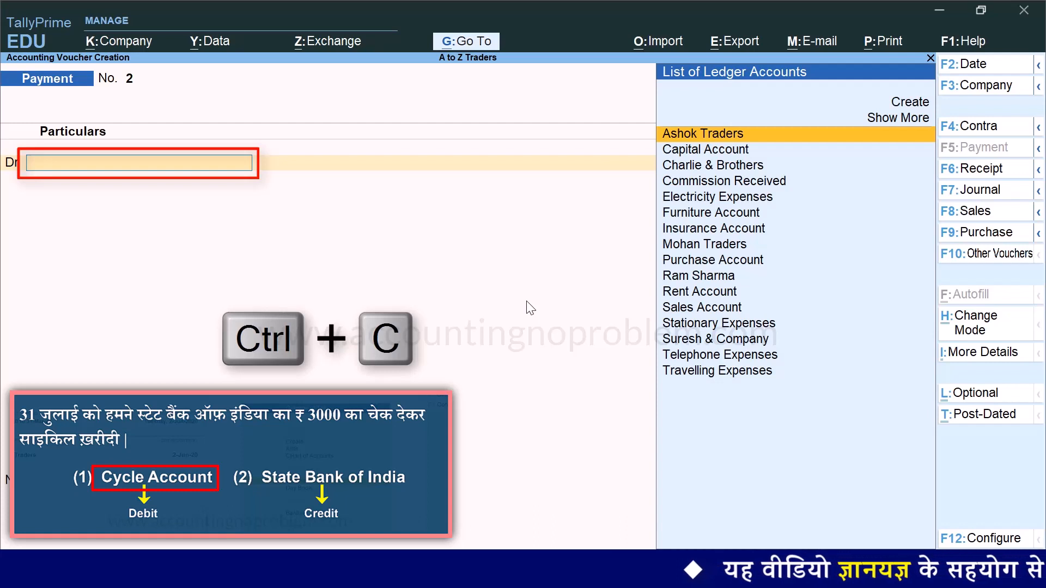
Create the Cycle Account ledger under Fixed Assets and save it onto the debit line
key(ctrl+c)
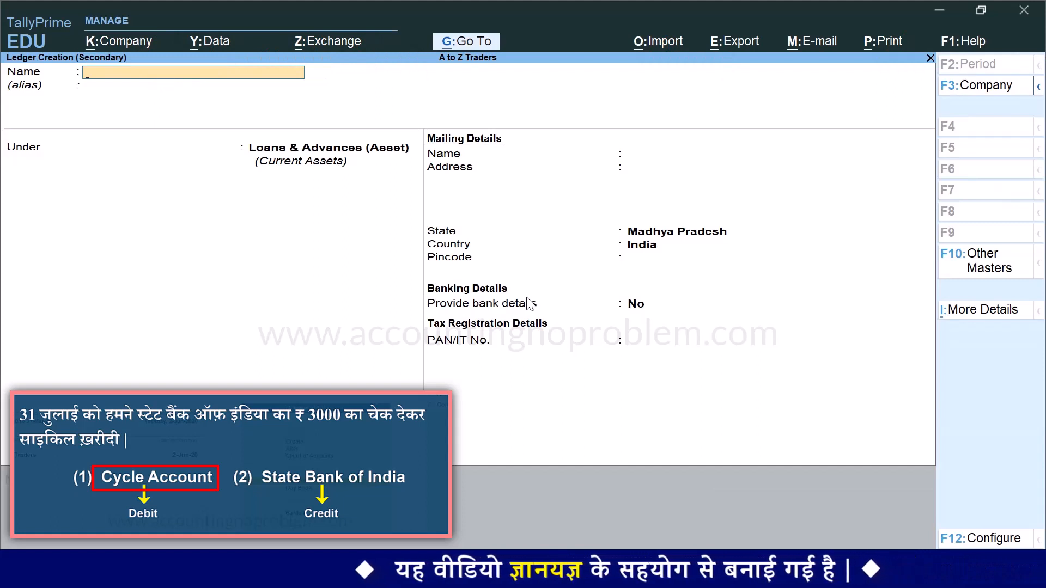
text(Cycle Acc)
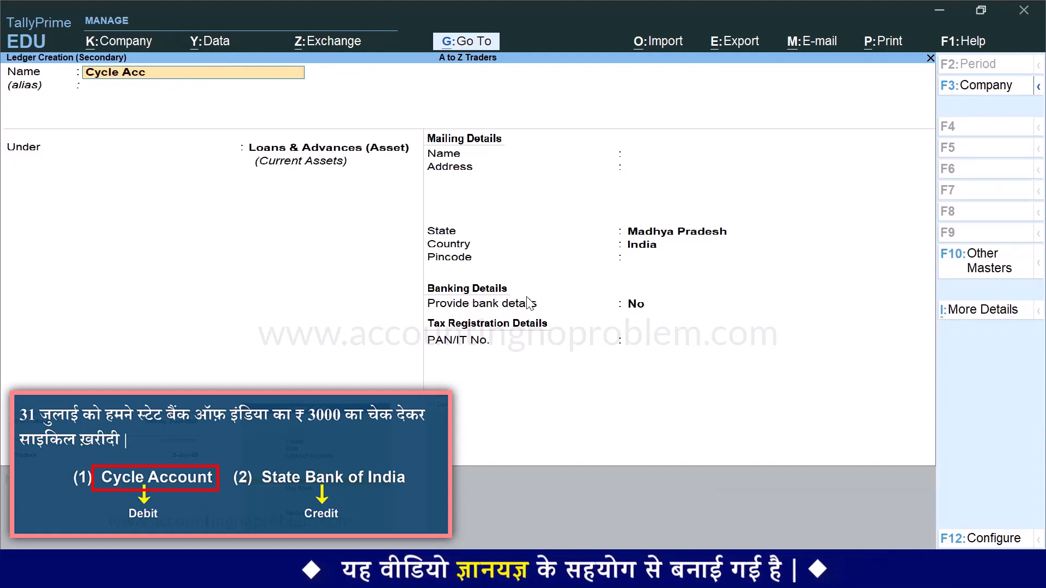
text(ount)
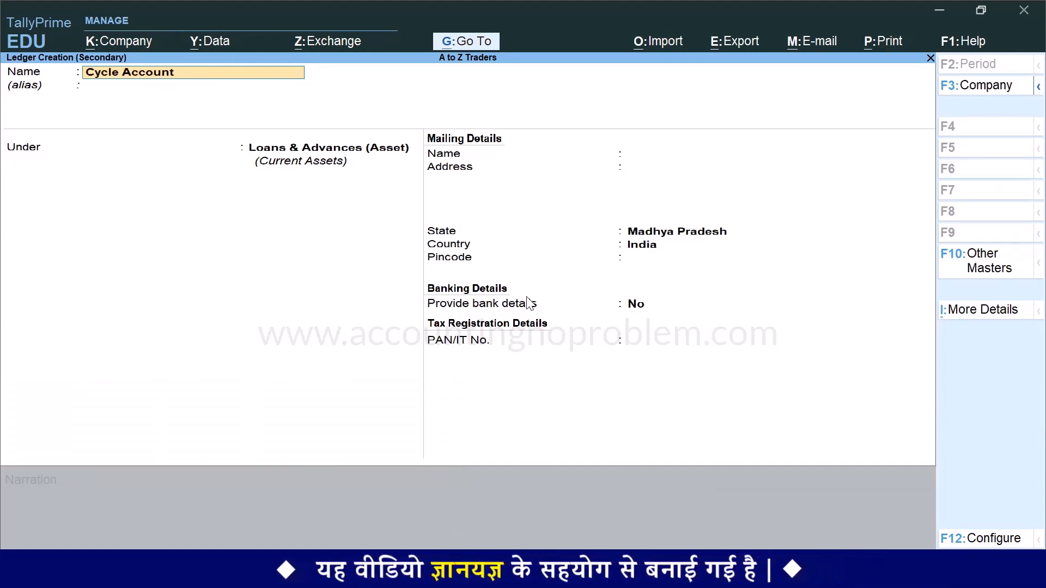
key(Return)
key(Return)
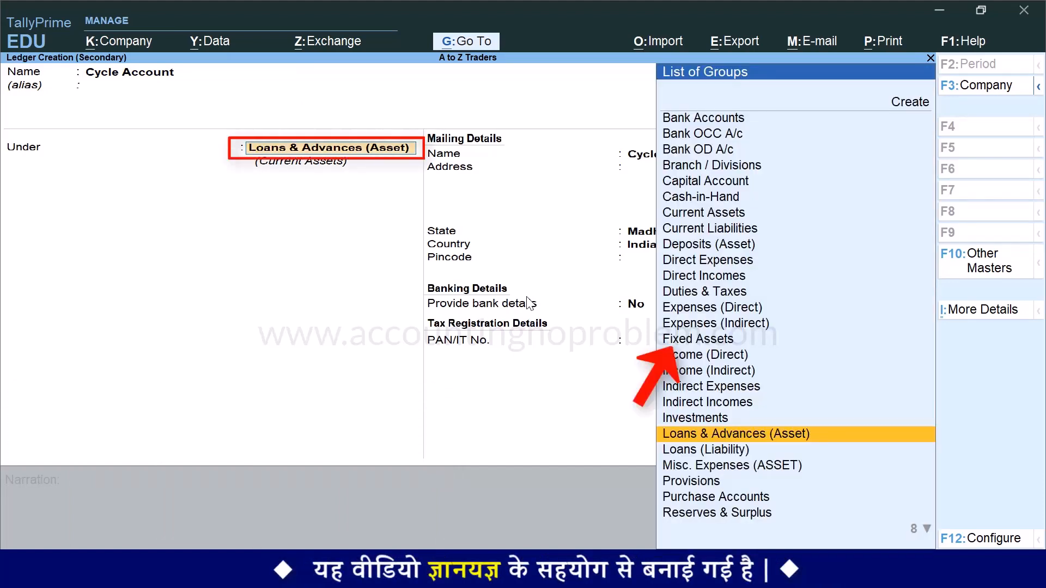
text(Fi)
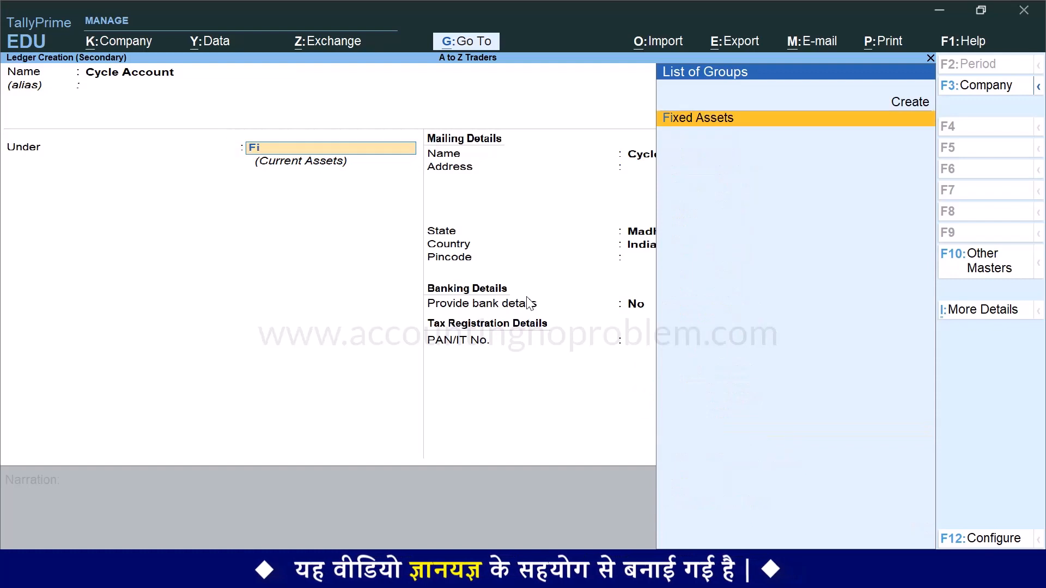
text(x)
key(Return)
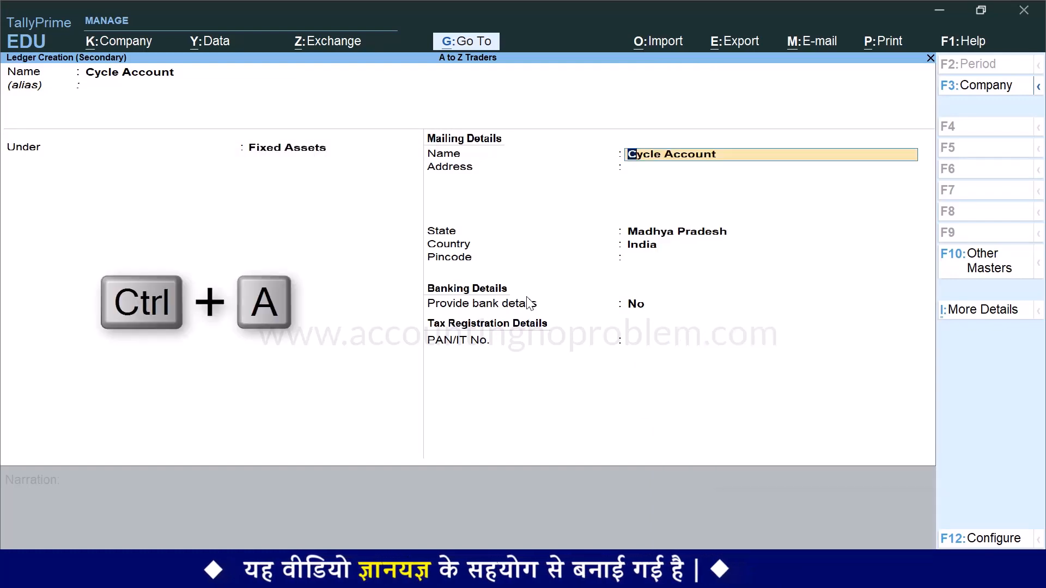
key(ctrl+a)
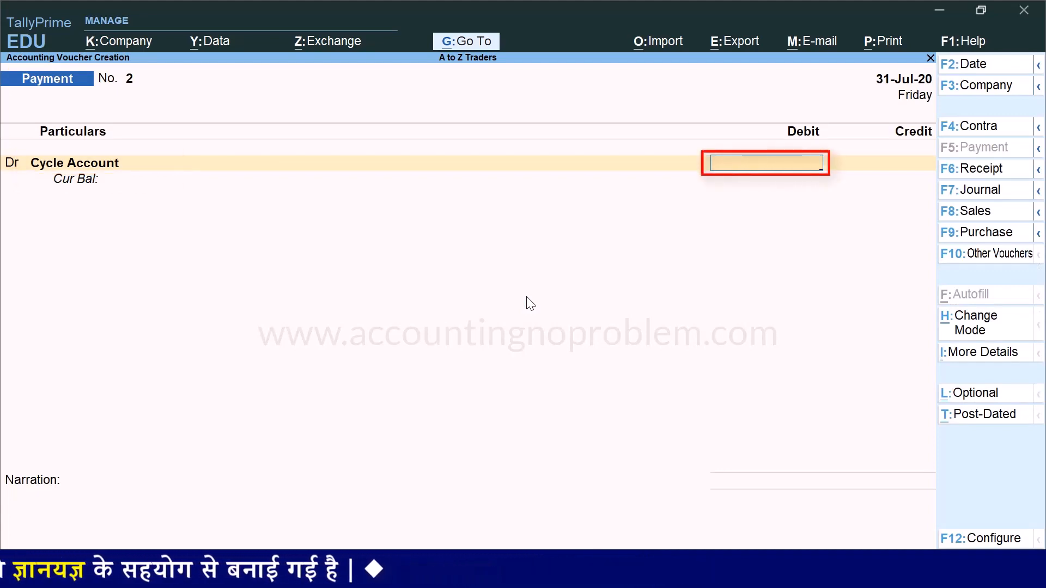
Debit Cycle Account 3,000 and credit State Bank of India 3,000 on the second line
text(3000)
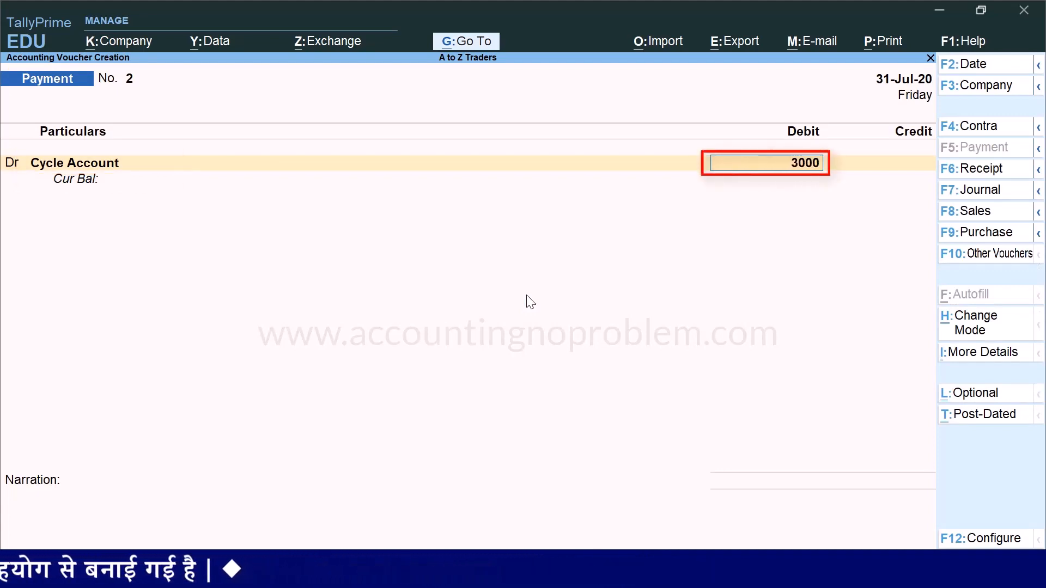
key(Return)
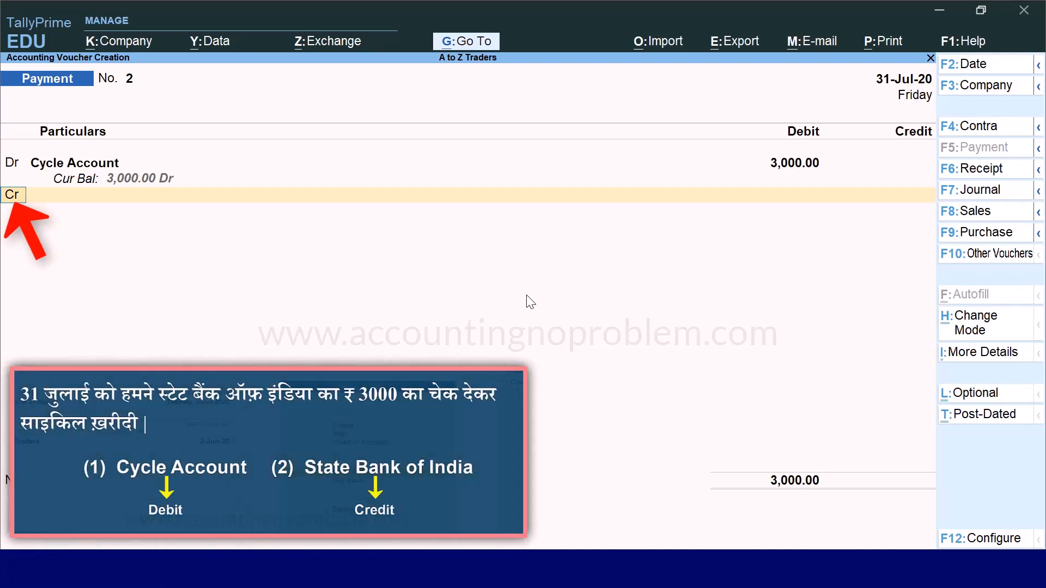
key(Return)
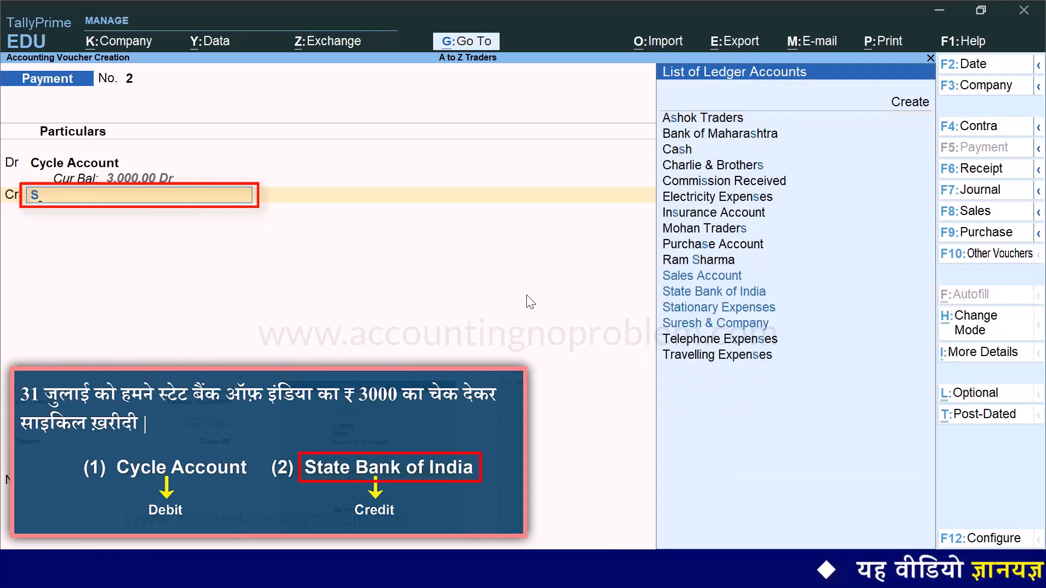
text(S)
key(Return)
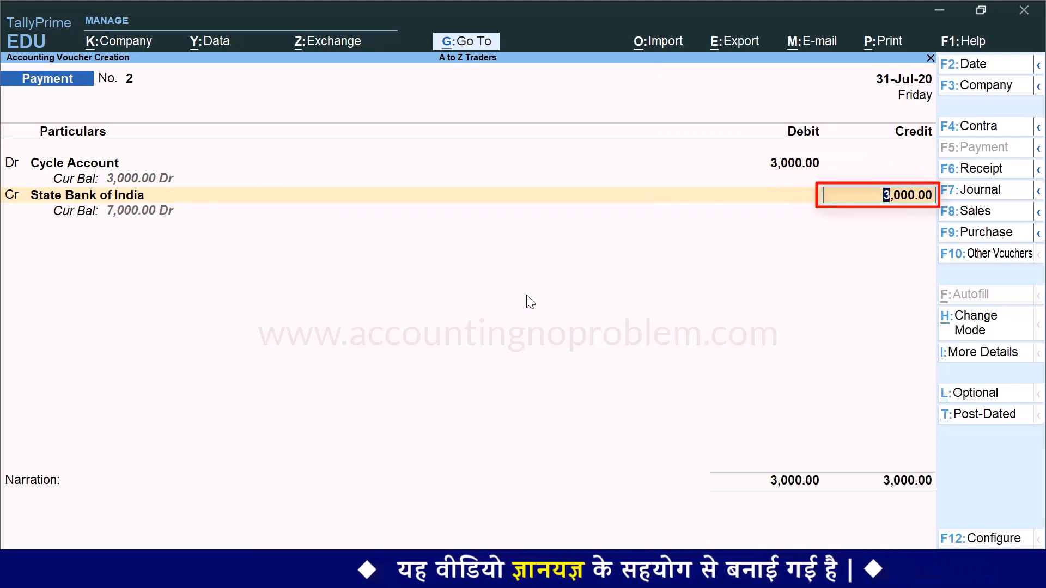
key(Return)
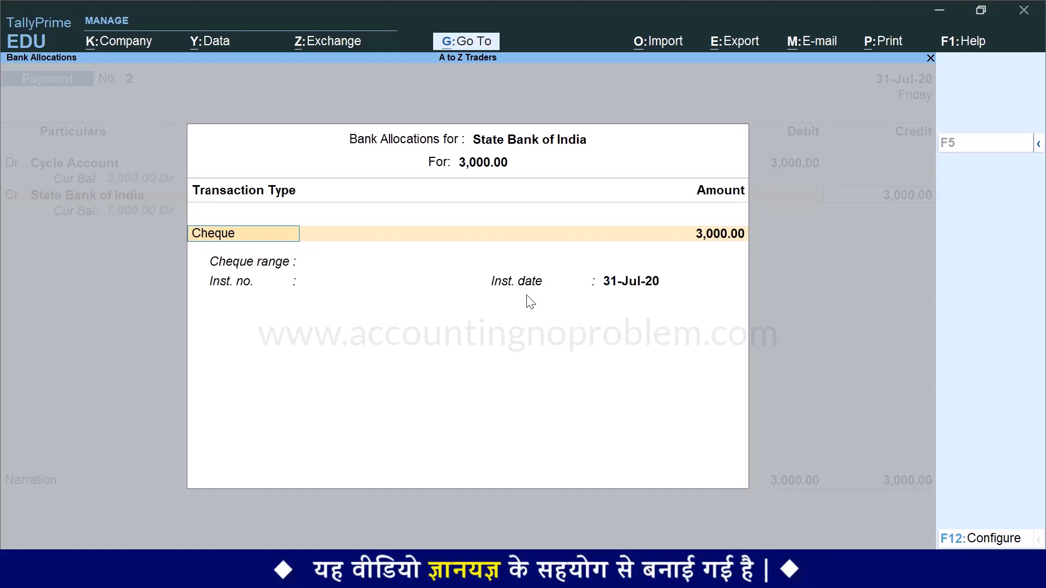
Open the transaction type list and use Show More to reveal all eight types
key(space)
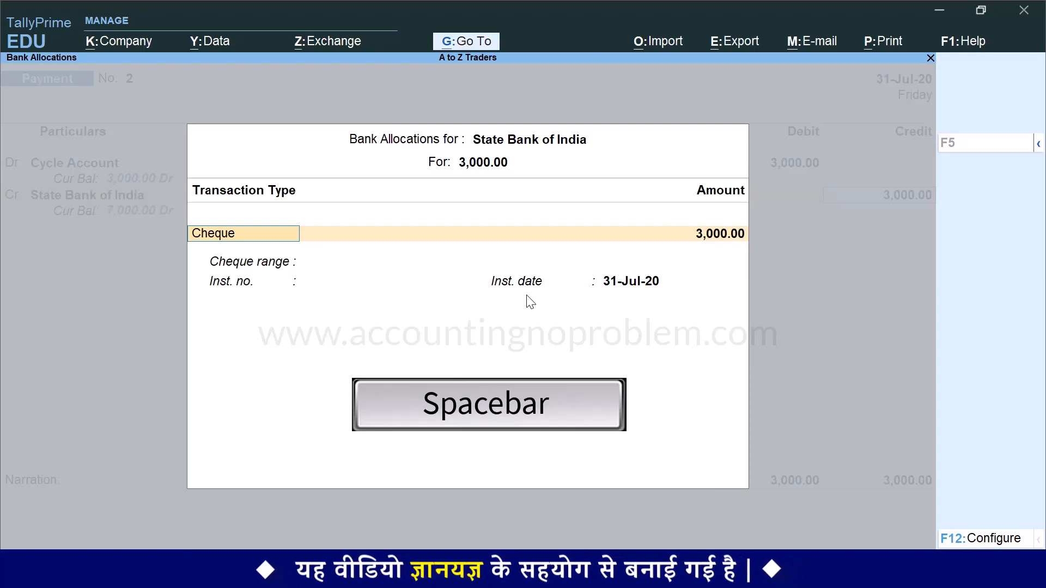
key(space)
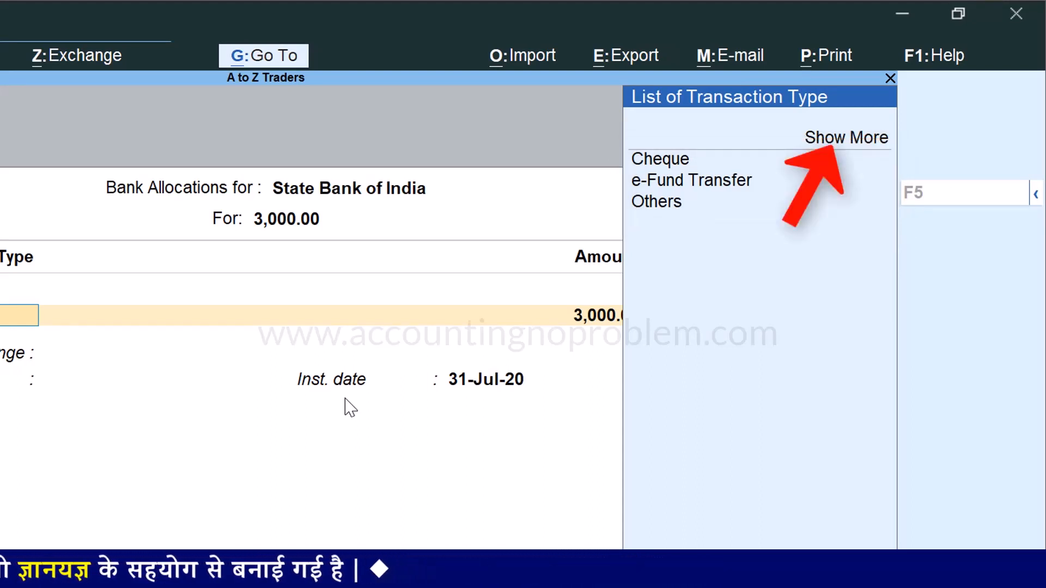
key(Down)
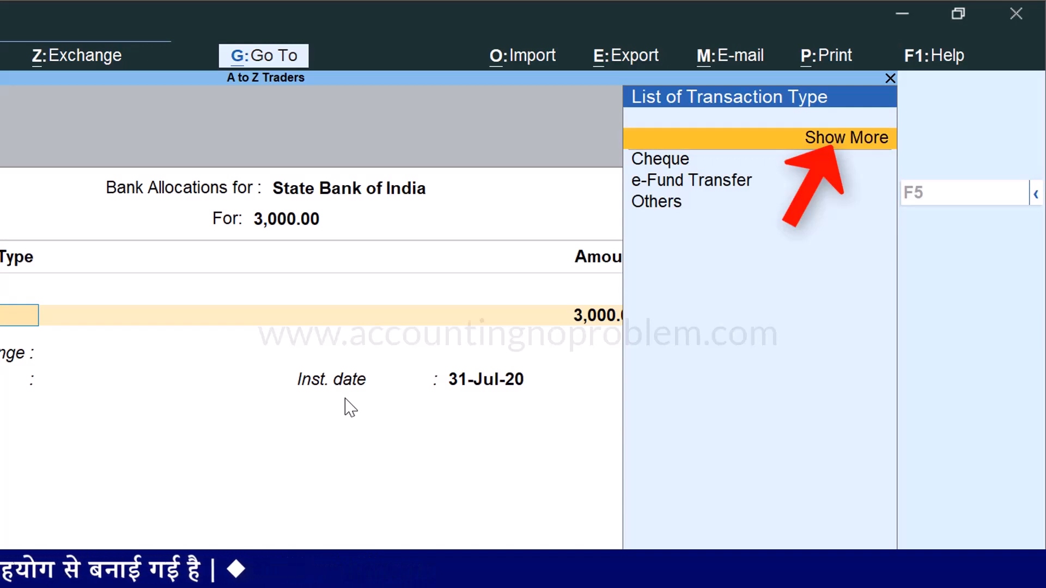
key(Return)
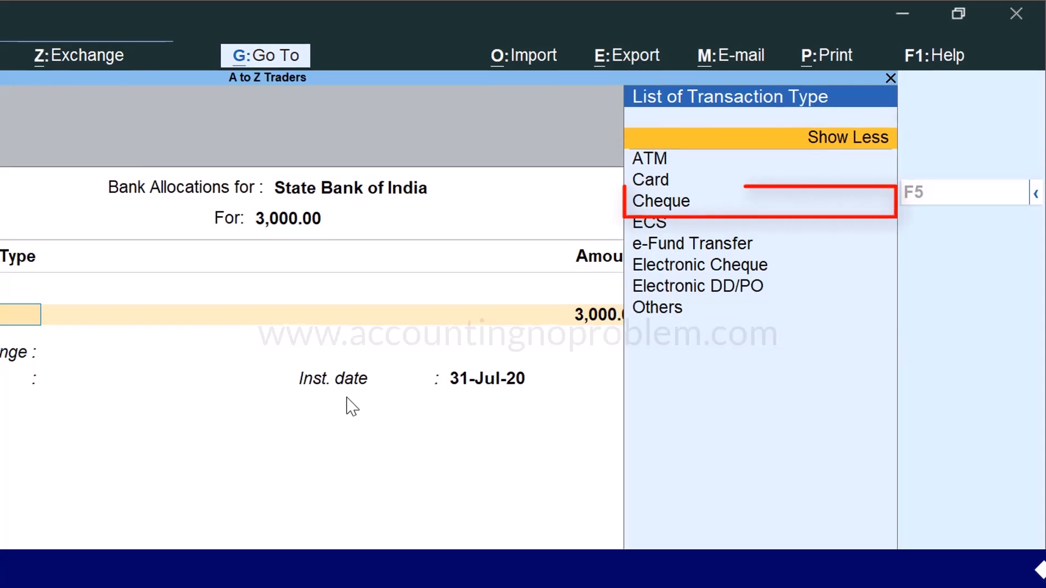
key(Down)
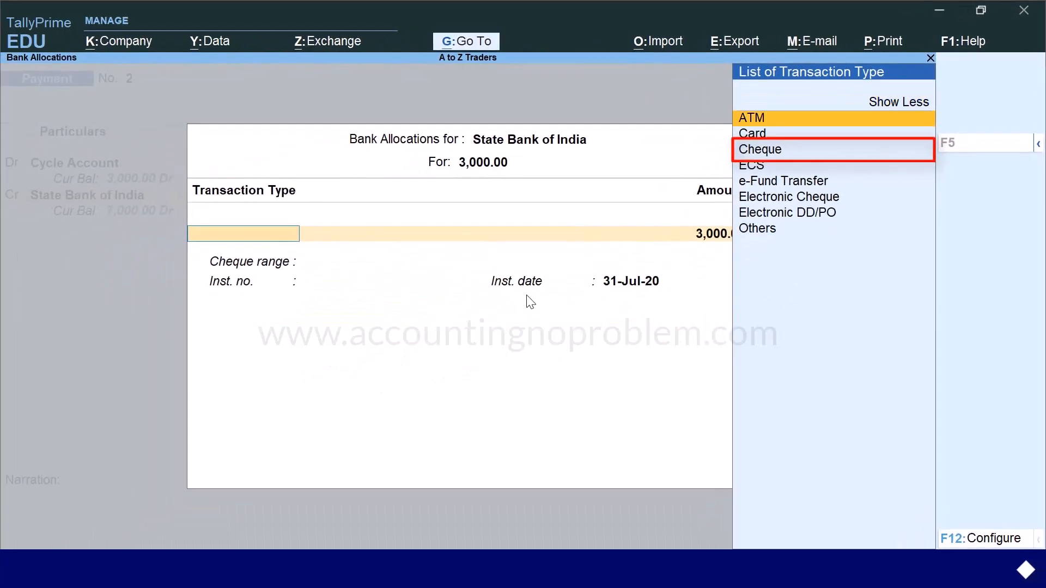
key(Down)
key(Down)
Set the allocation to Cheque for 3,000.00 with instrument number 012455
key(Return)
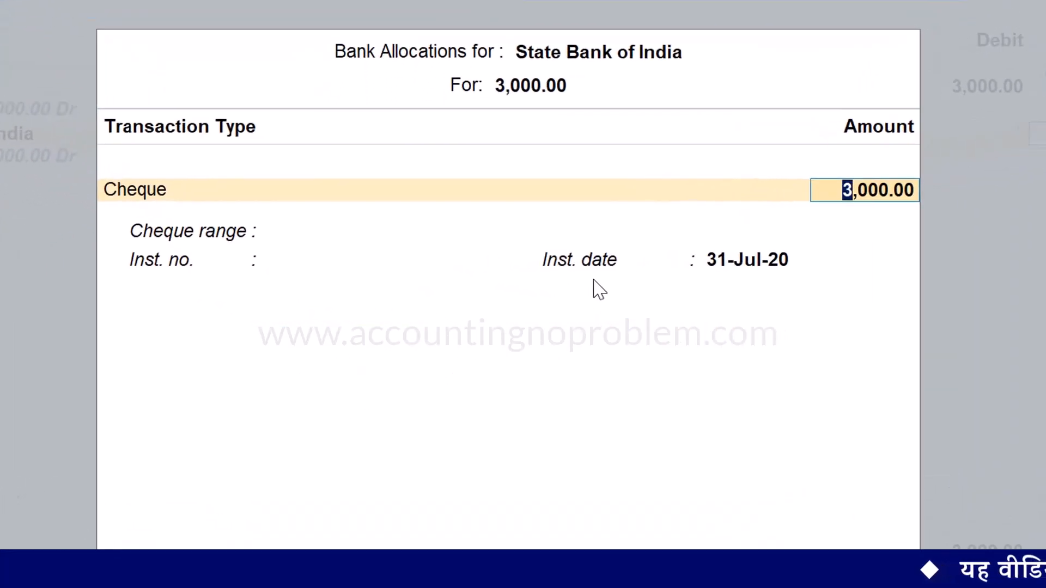
key(Return)
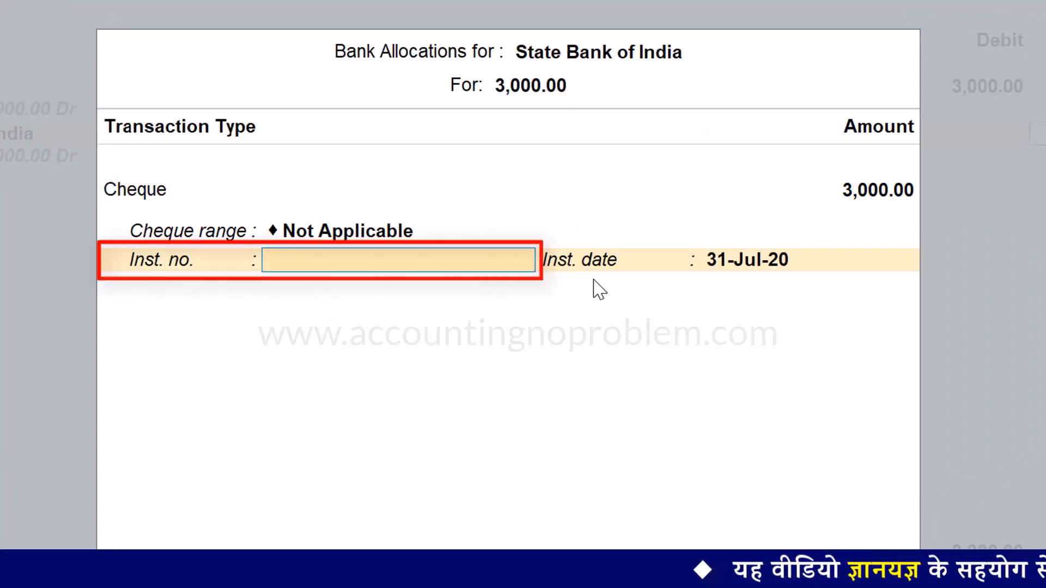
text(012455)
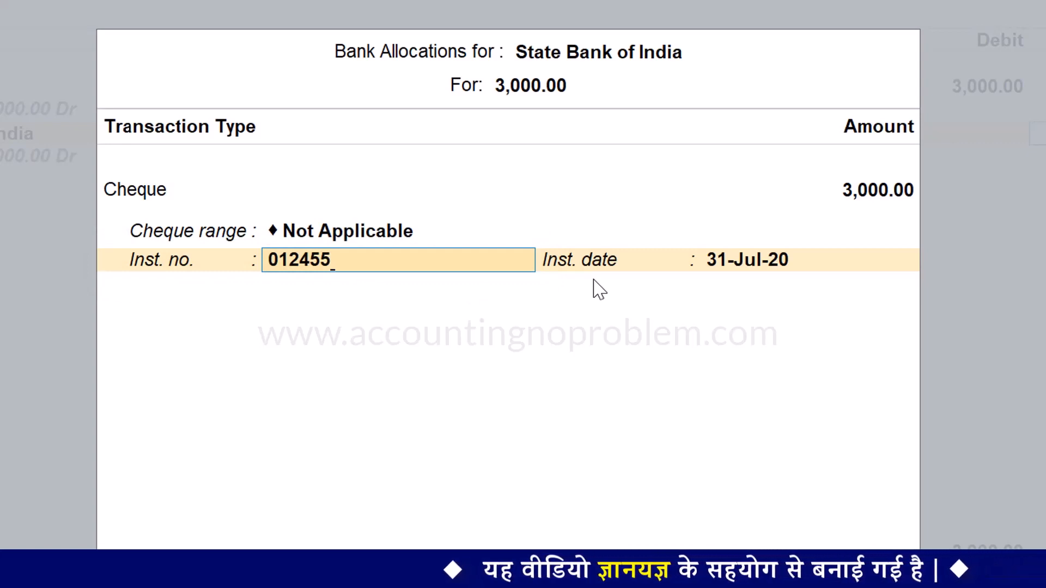
key(Return)
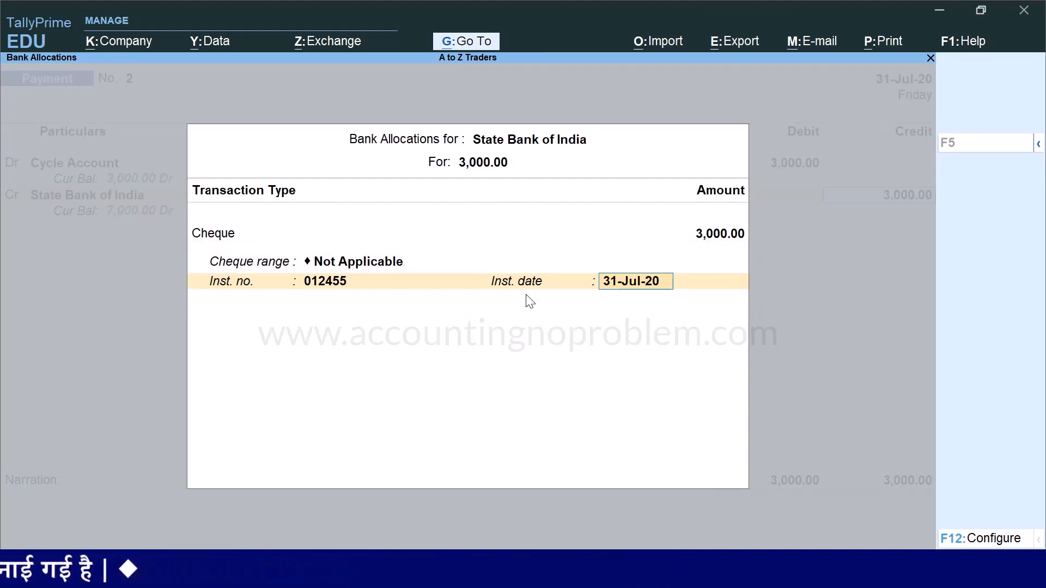
Add the narration 'Being Rs.3000 paid towards purchase of cycle, vide State Bank of India cheque…' and save the voucher
key(Return)
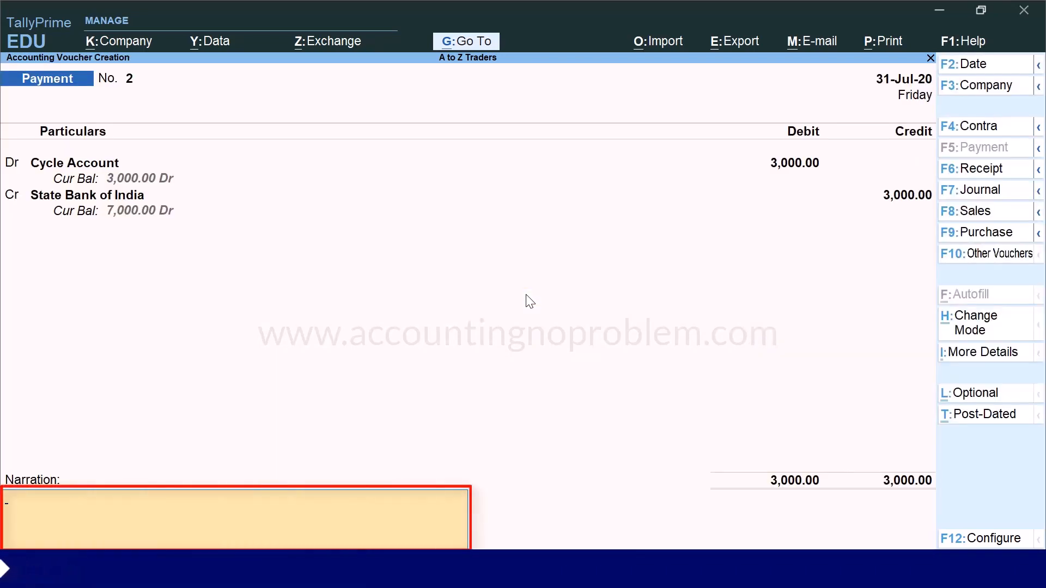
text(Being Rs.3000 paid towards purchase of cycle, vide State Bank of India cheque no. 012455.)
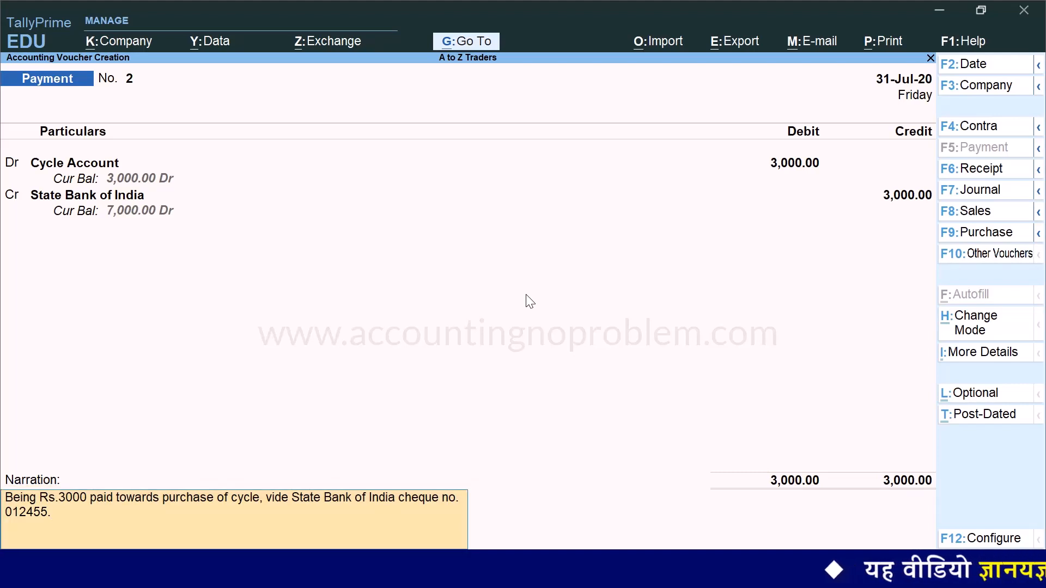
key(Return)
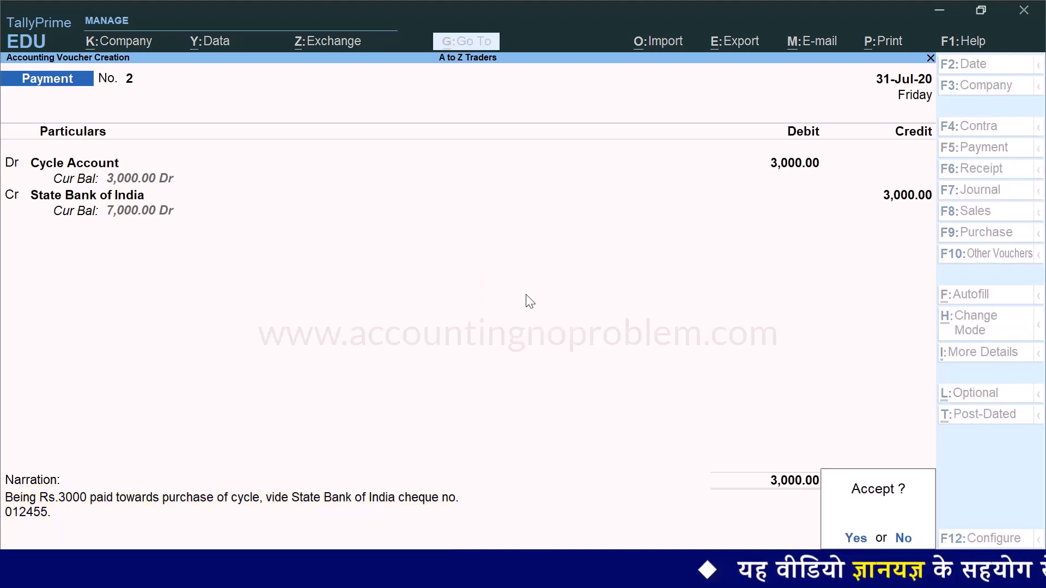
key(Return)
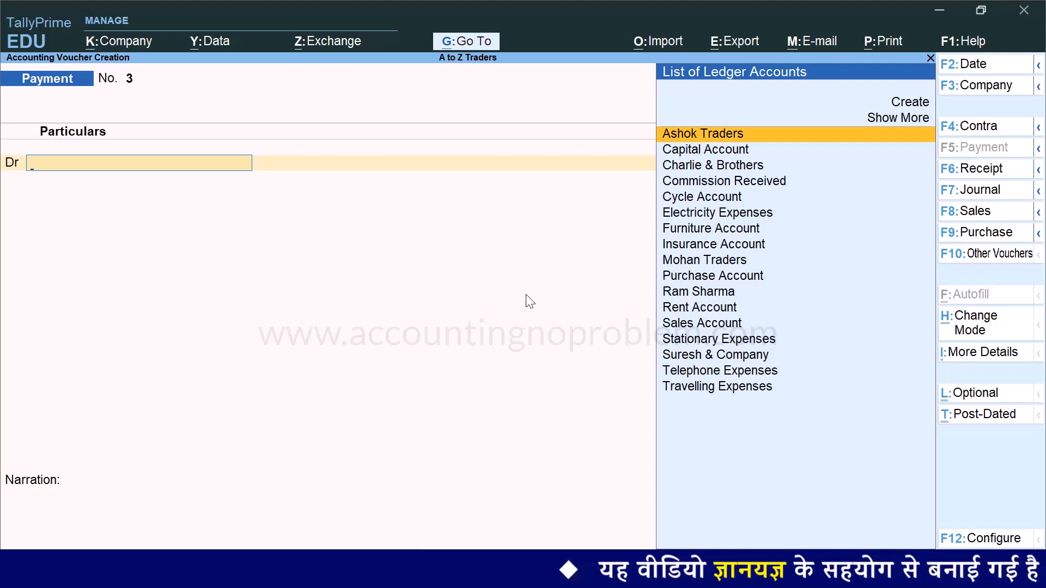